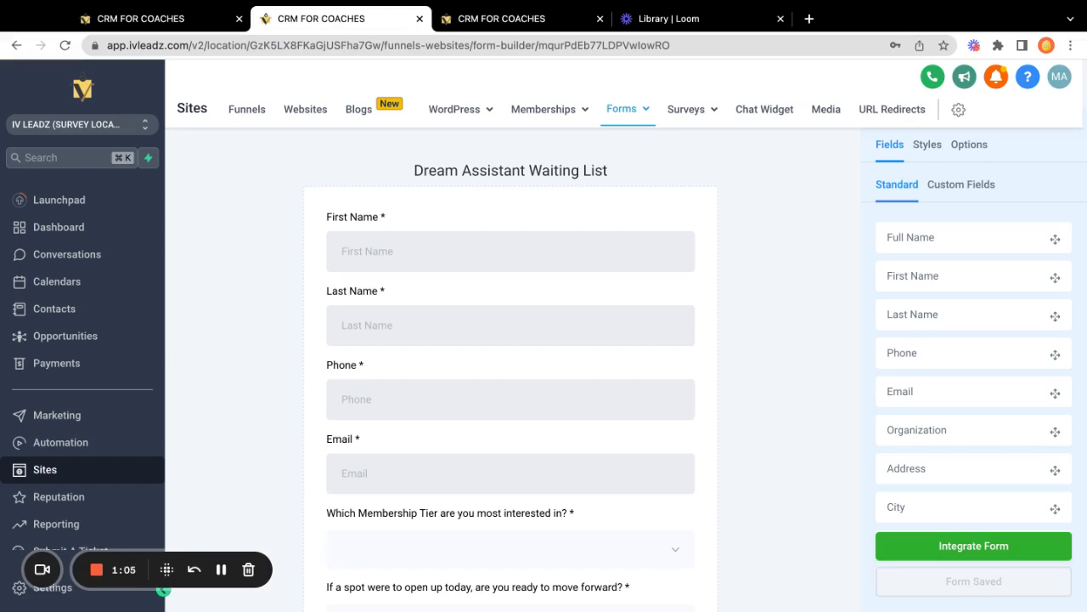
- Review the Expansion Blogs page in the page builder from its header down to its footer
click(535, 19)
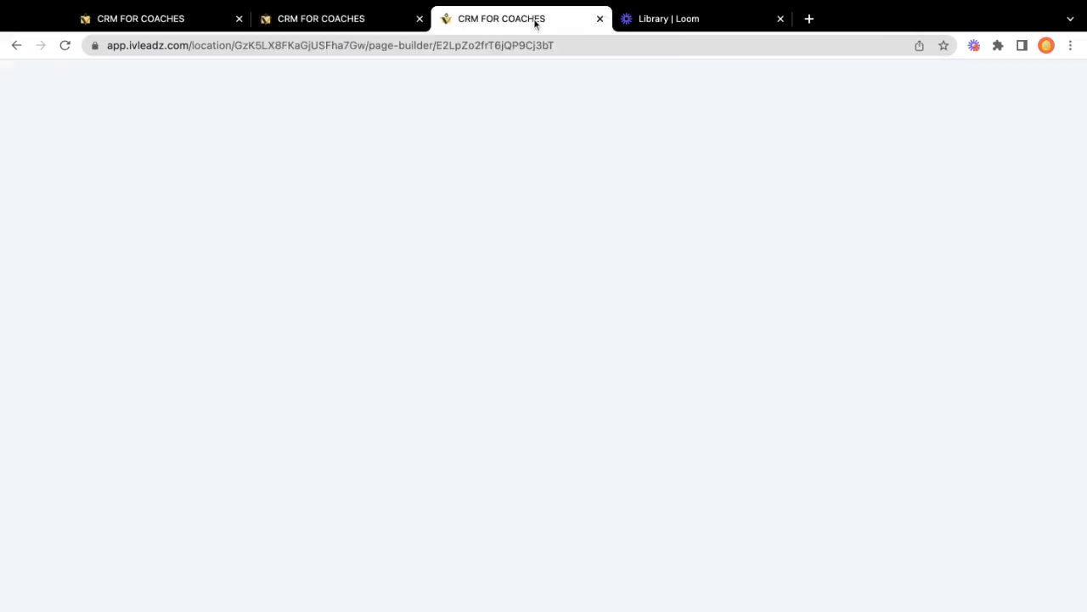
scroll(668, 317, down, 5)
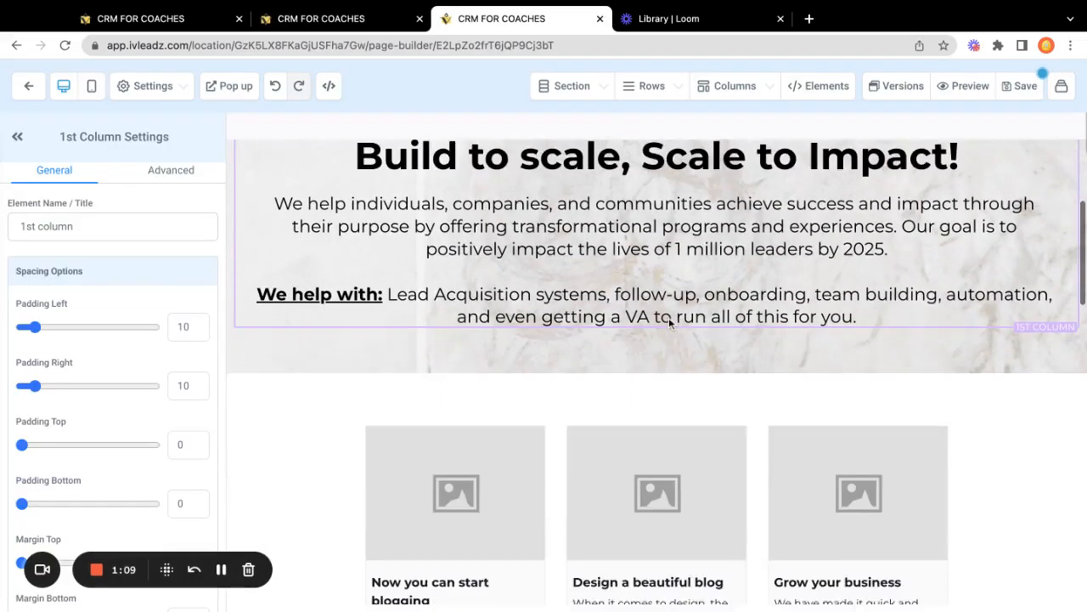
scroll(657, 340, down, 2)
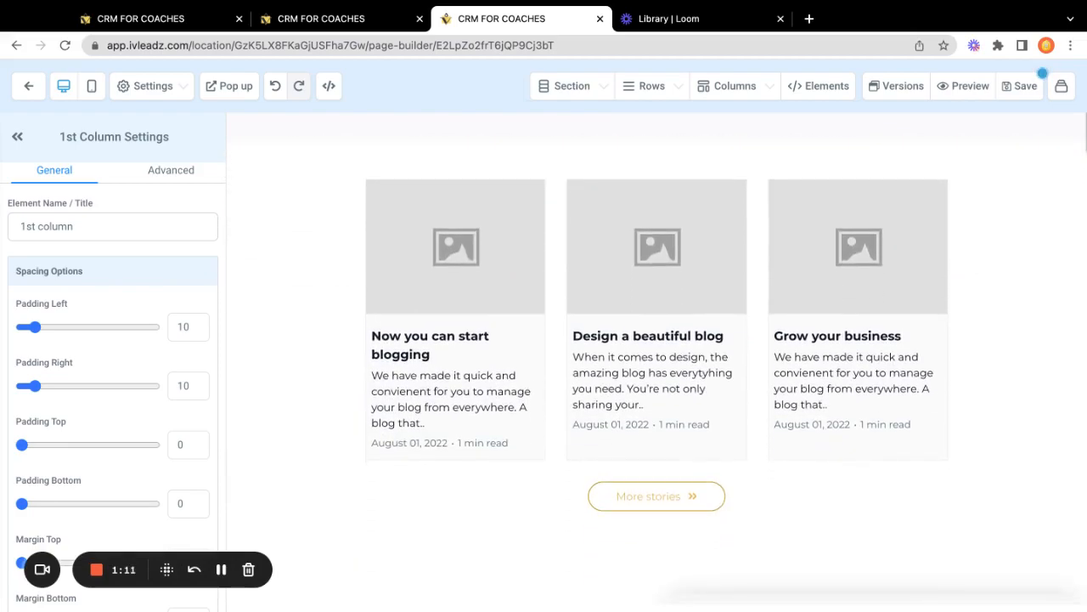
scroll(657, 340, down, 3)
scroll(656, 370, down, 10)
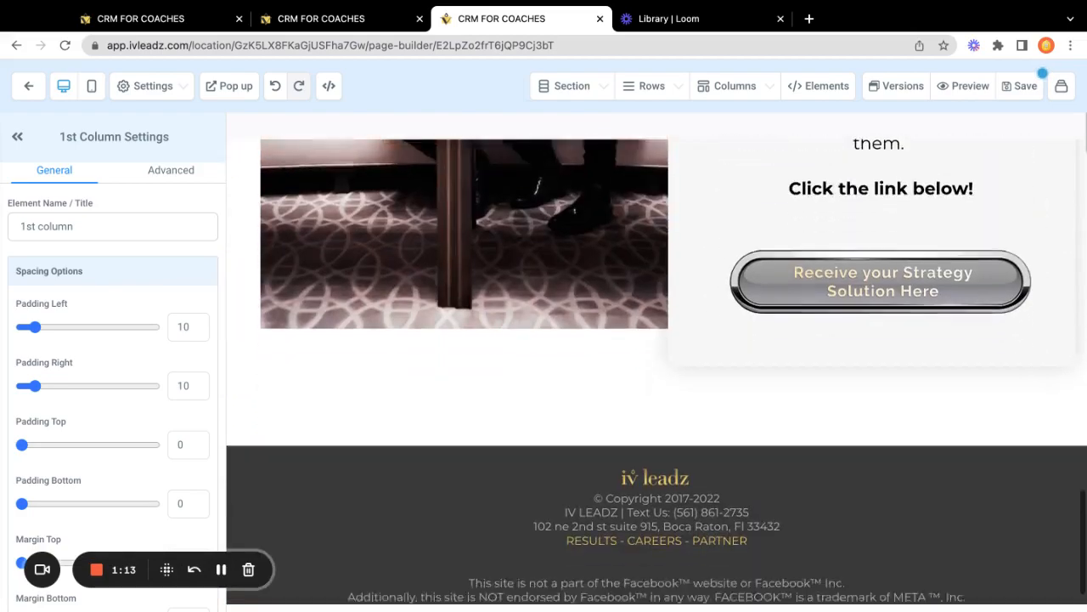
scroll(656, 371, up, 18)
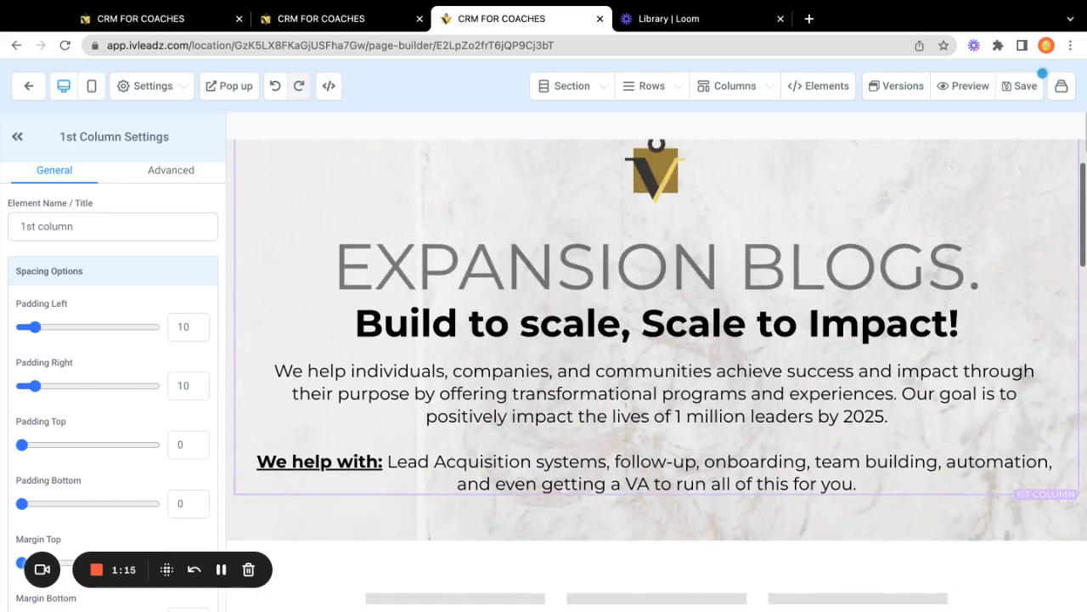
scroll(657, 370, up, 2)
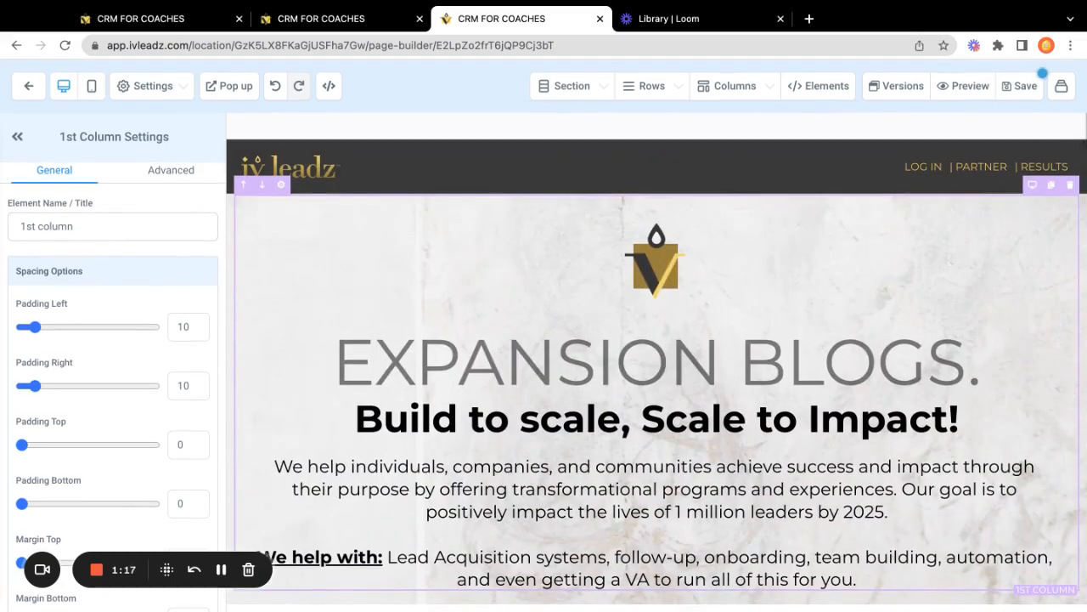
- Add a one-column row below the blog post list, under the More stories button
scroll(656, 371, down, 4)
scroll(667, 330, down, 6)
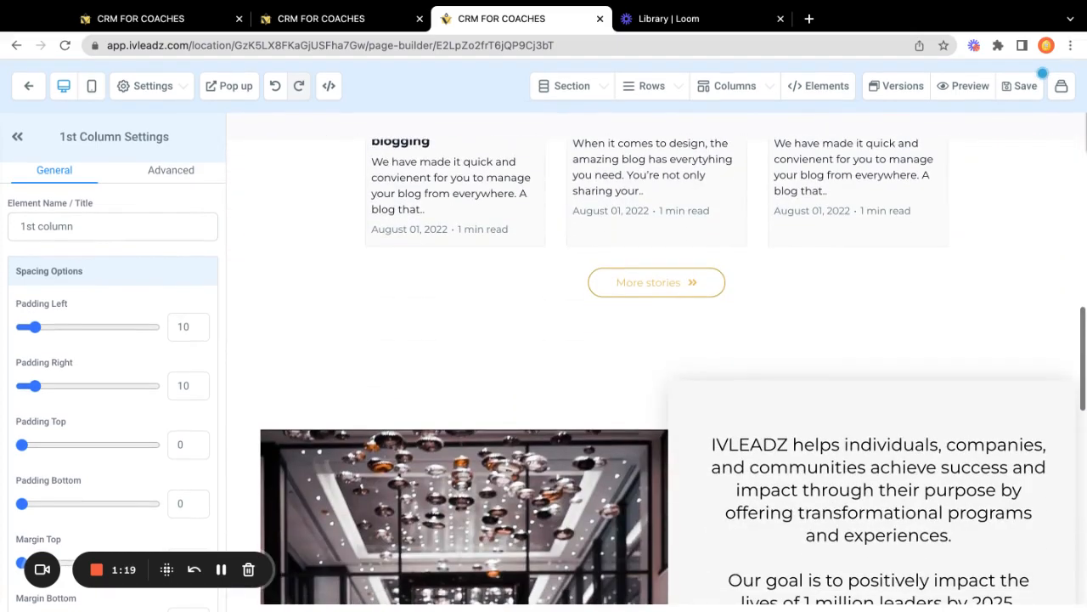
click(657, 333)
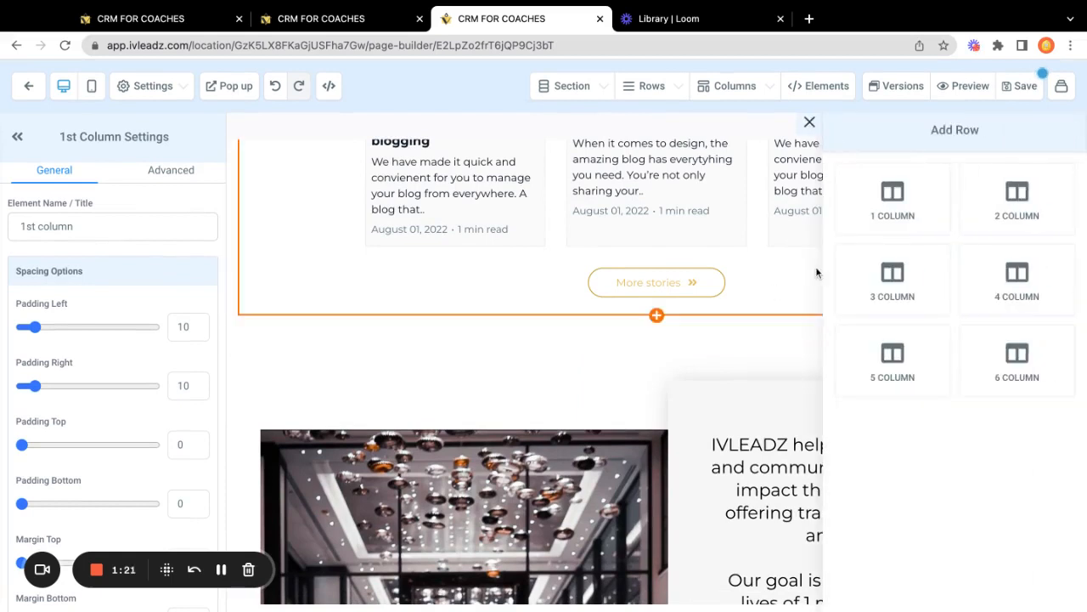
click(888, 214)
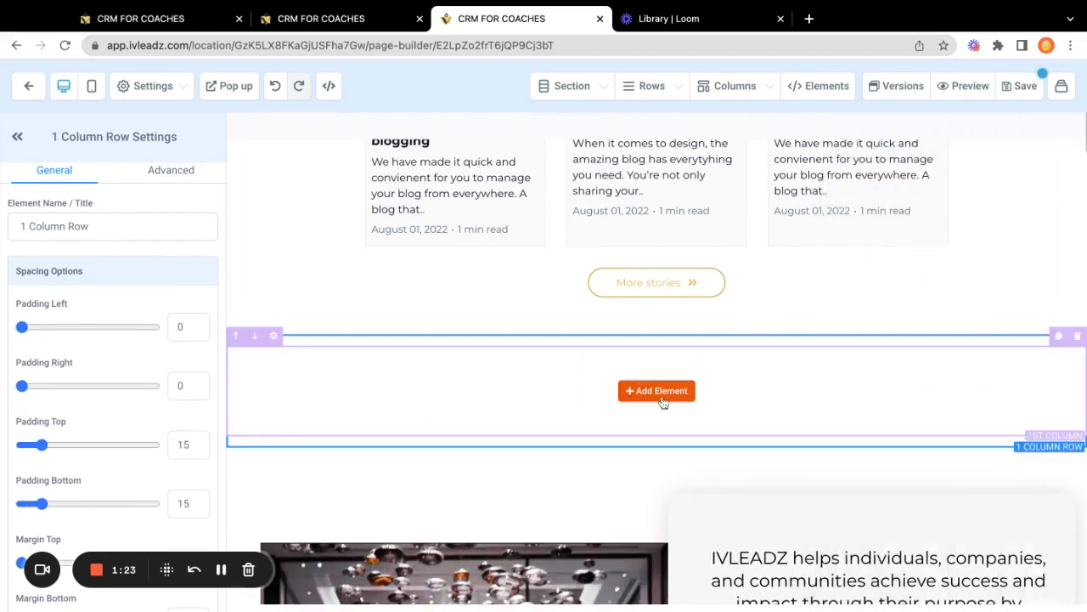
- Insert a Form element into the empty one-column row and bring up its form picker
click(656, 391)
scroll(875, 381, down, 5)
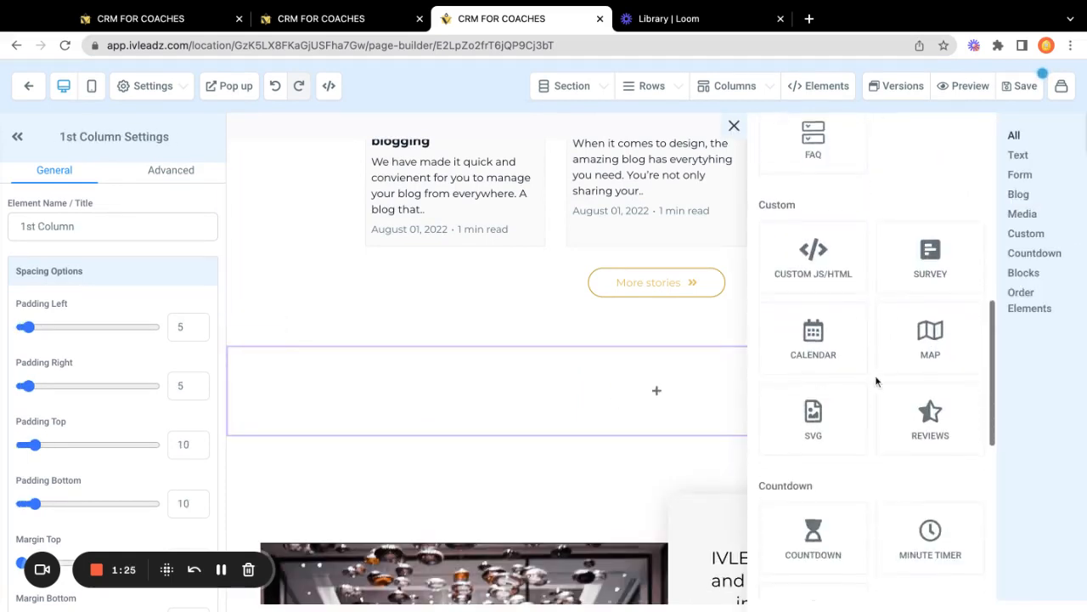
scroll(876, 382, down, 4)
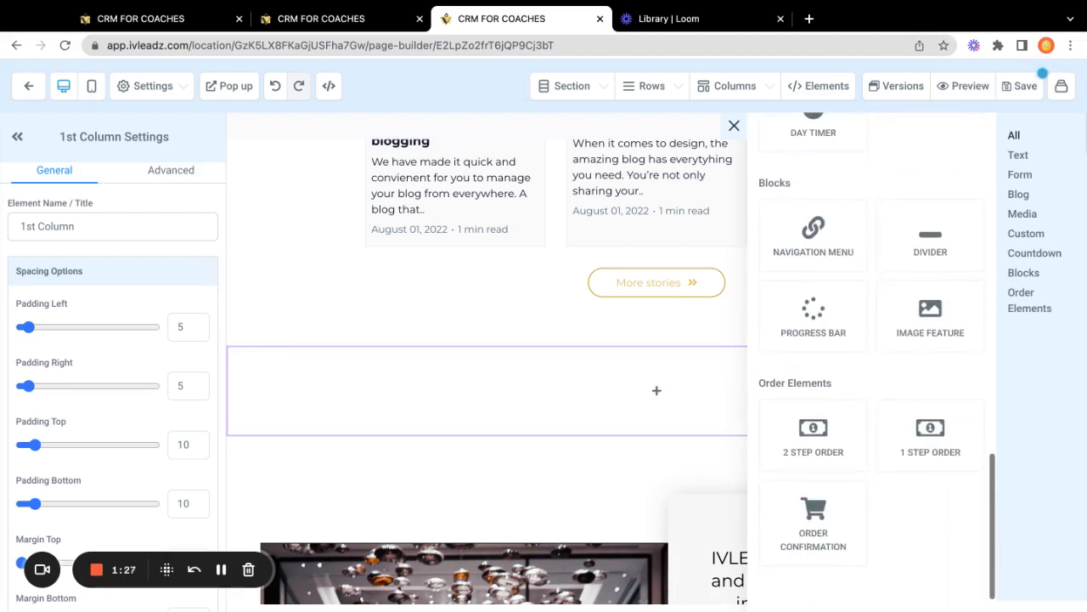
scroll(876, 382, up, 13)
scroll(875, 382, down, 3)
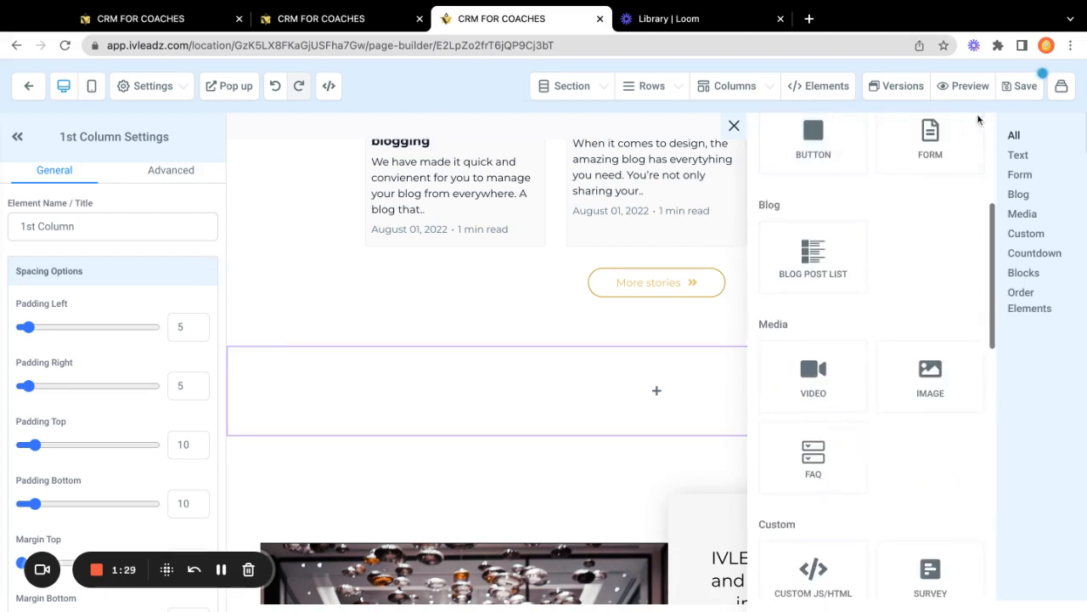
click(935, 157)
click(702, 364)
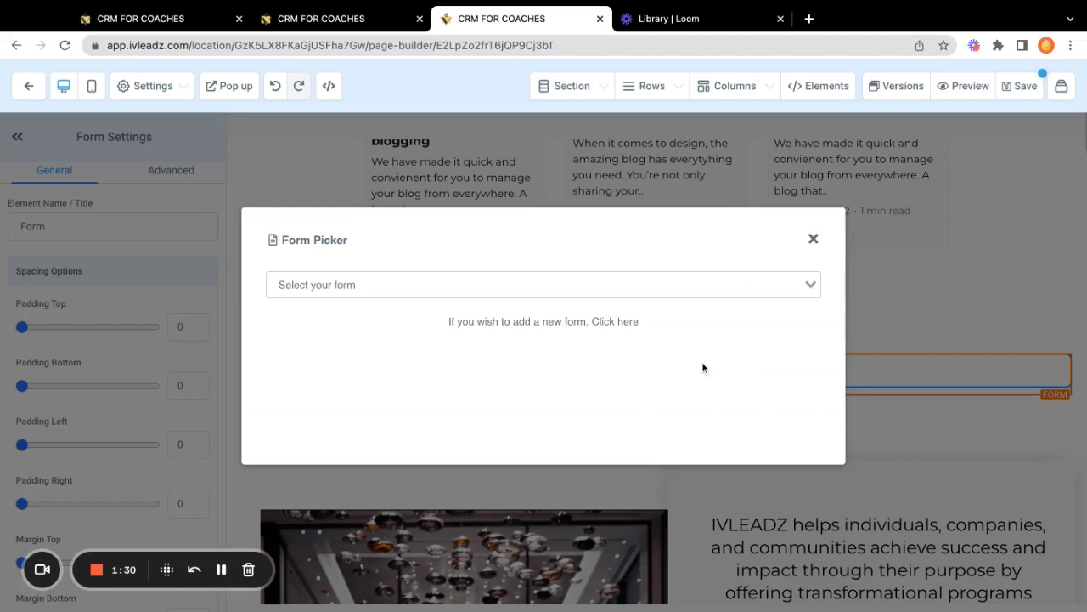
- Choose the Dream Assistant Waiting List form for the new form element
click(448, 277)
scroll(450, 372, down, 10)
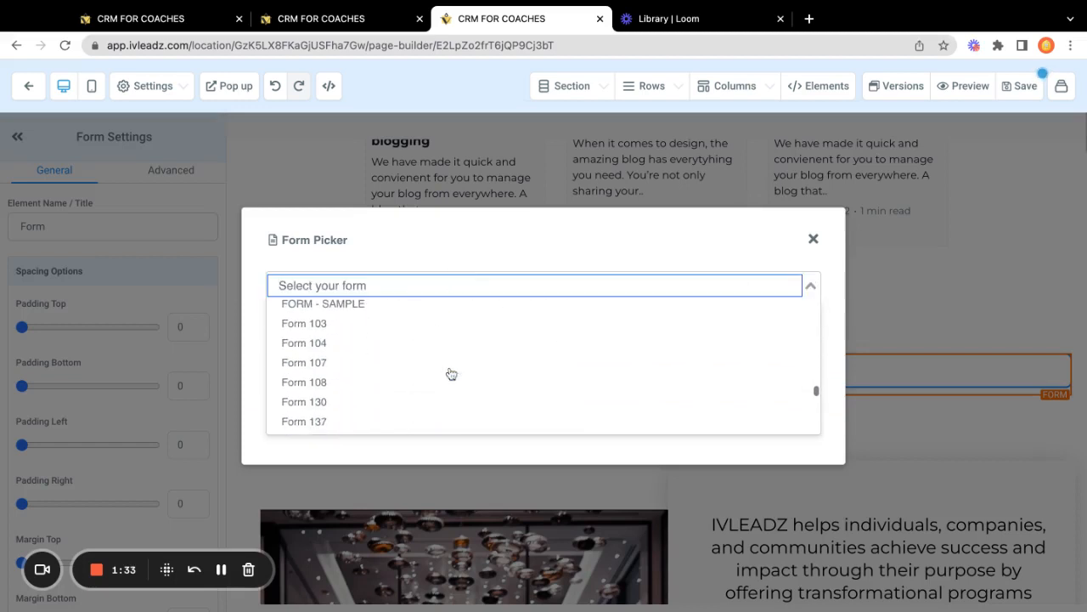
scroll(417, 365, up, 6)
scroll(408, 367, down, 4)
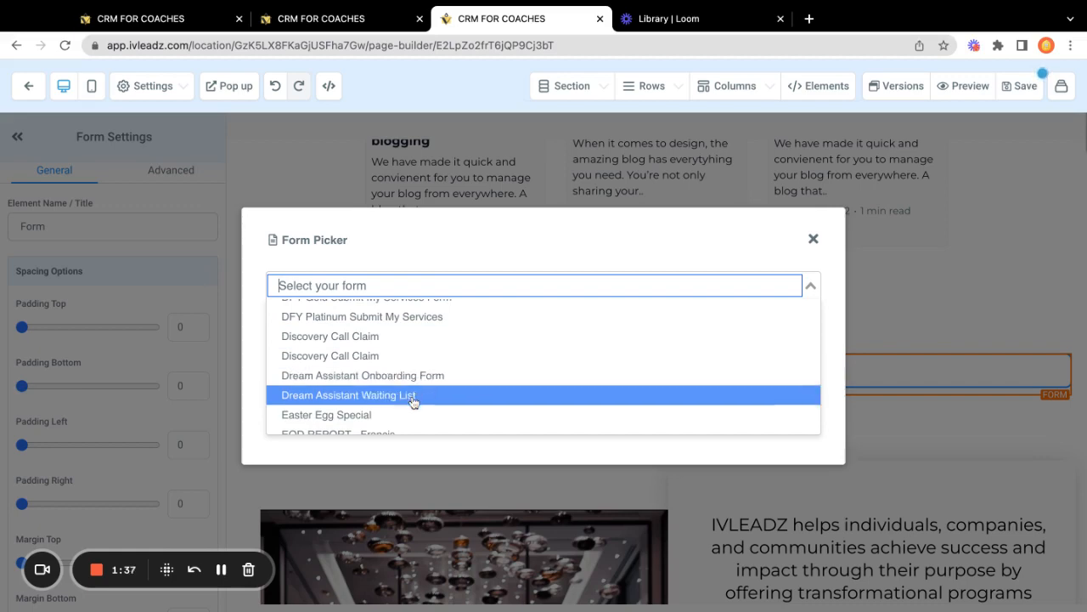
click(414, 402)
- Examine the embedded waiting list form on the page down to its submit button
scroll(723, 404, down, 2)
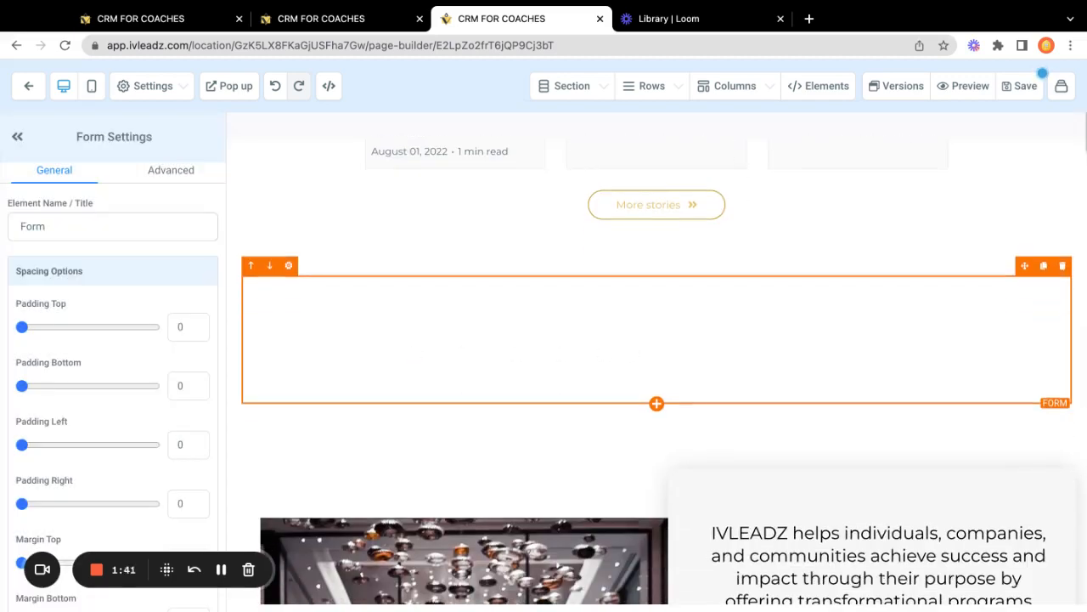
scroll(668, 365, down, 1)
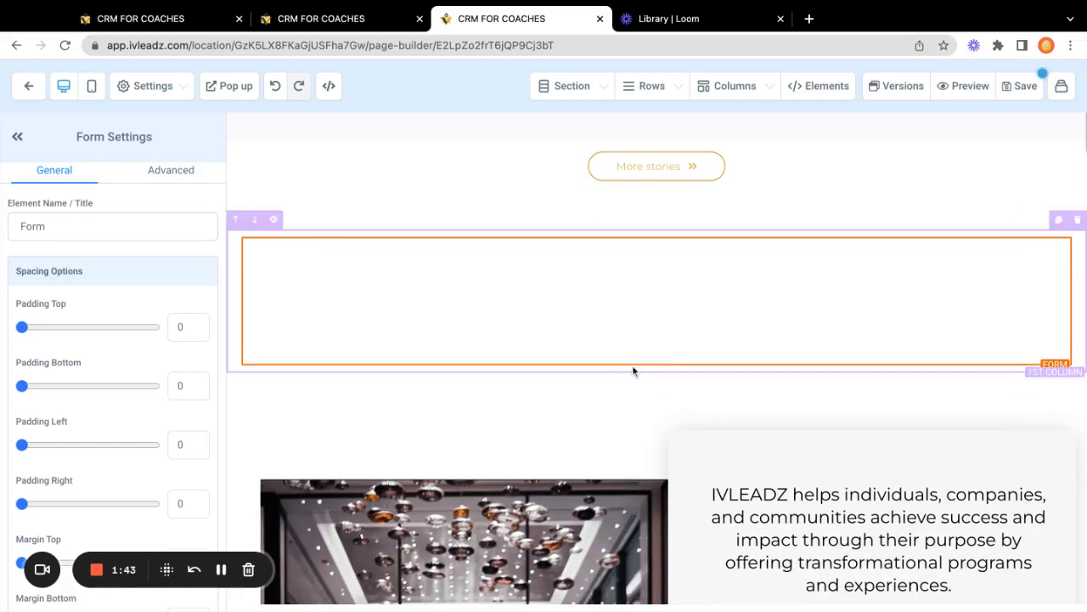
click(606, 387)
click(590, 357)
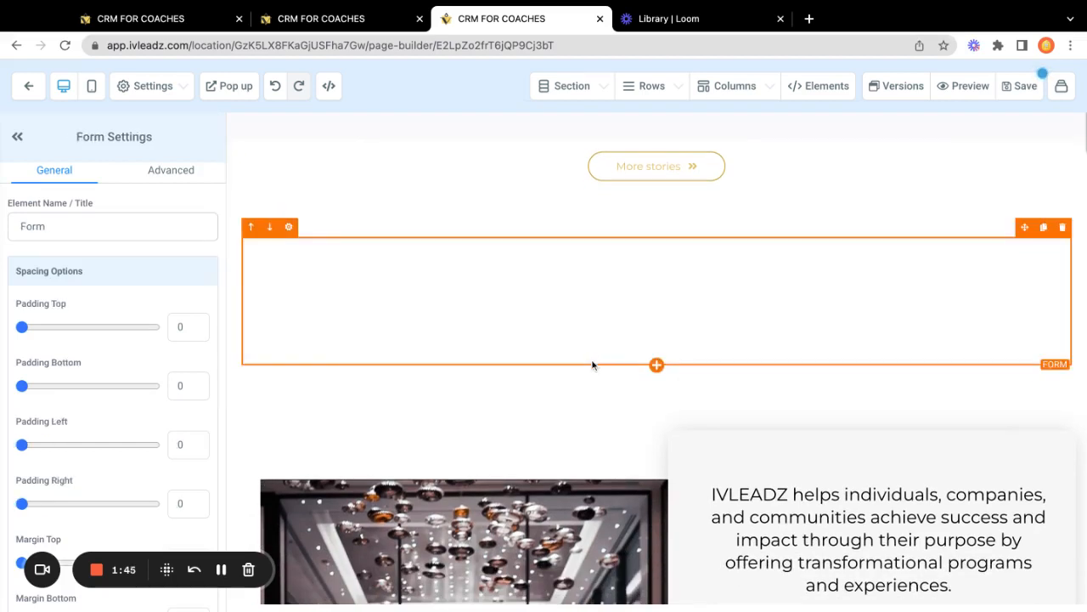
click(596, 391)
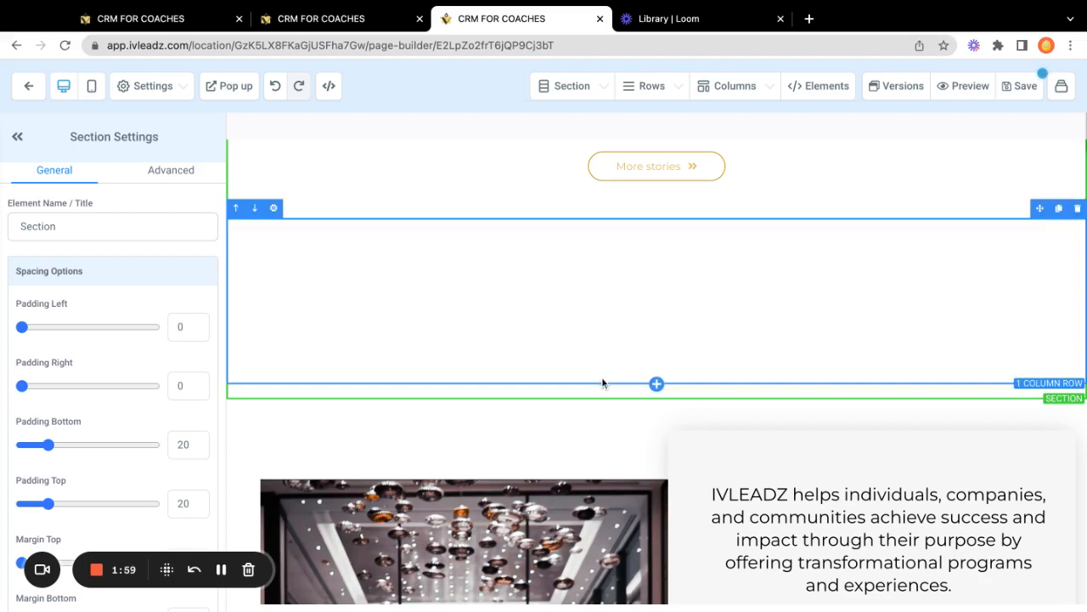
click(558, 345)
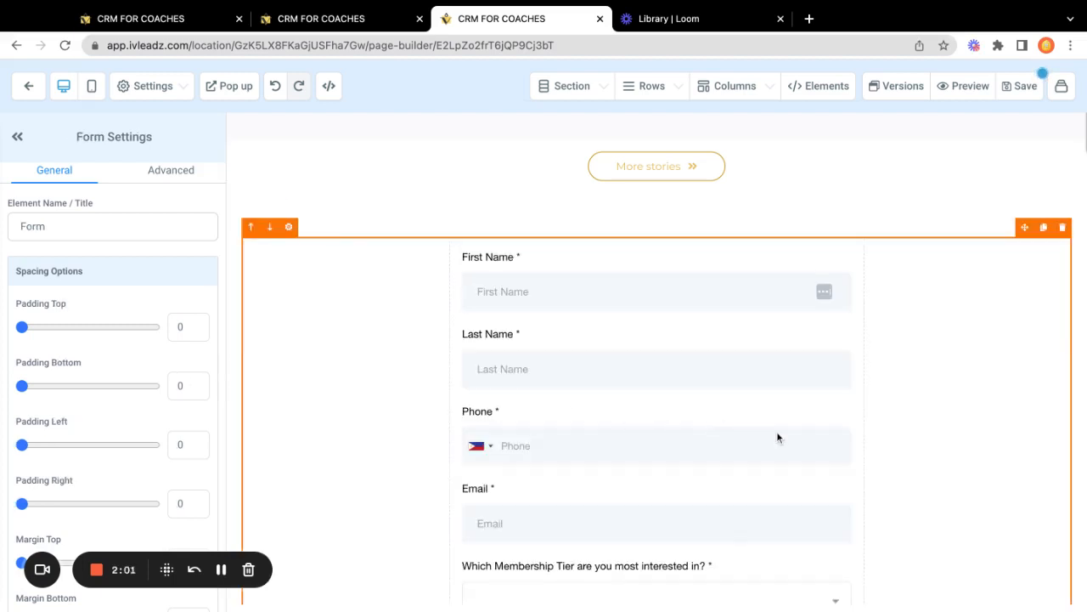
scroll(776, 431, down, 4)
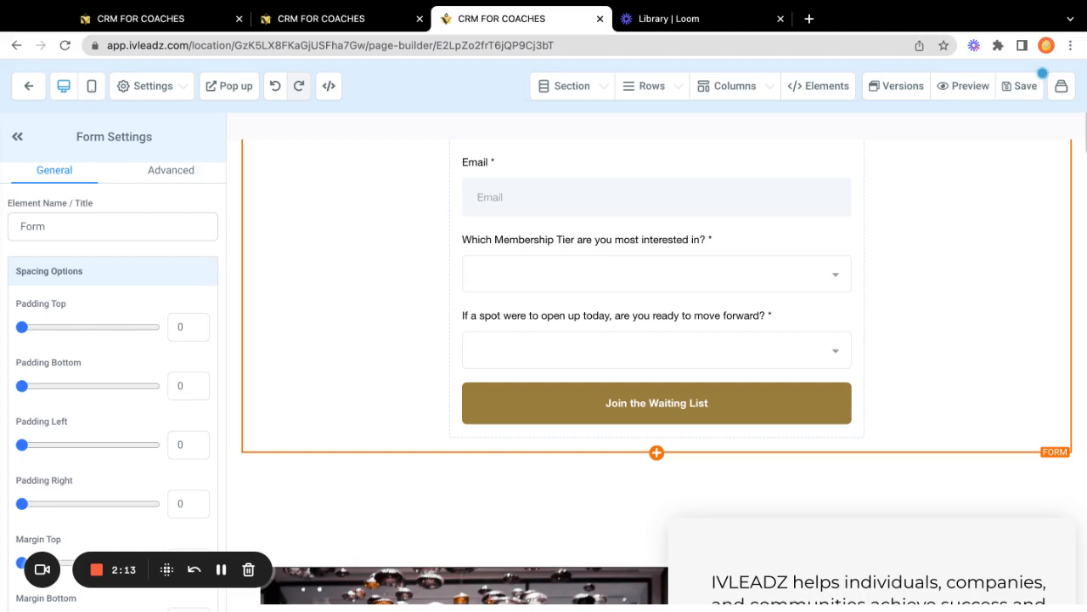
- Open the integration settings of the Dream Assistant Waiting List form in the form builder and select the Inline embed layout
click(384, 15)
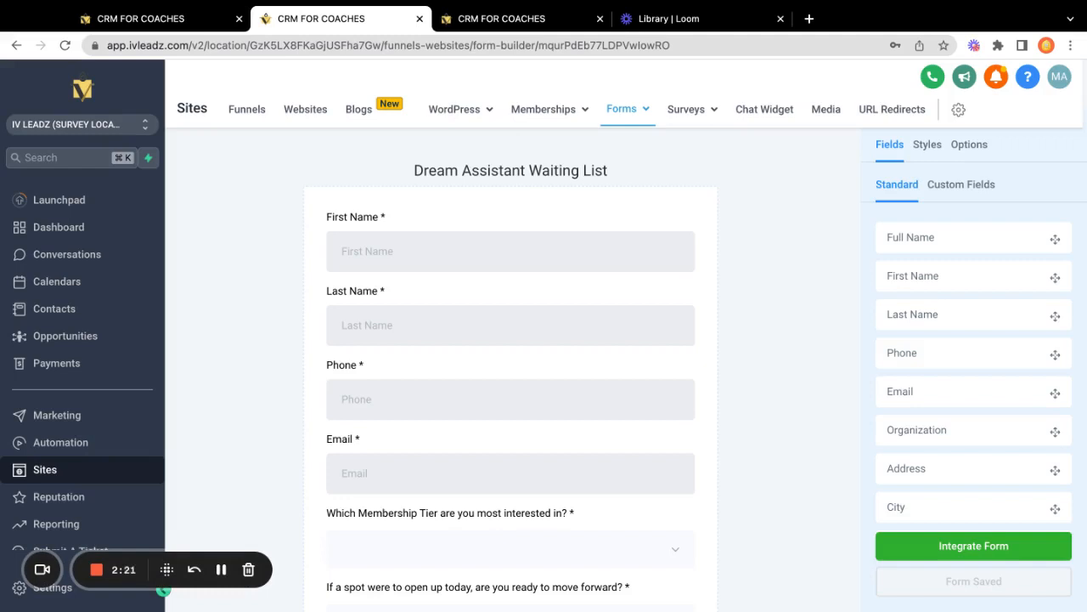
click(520, 21)
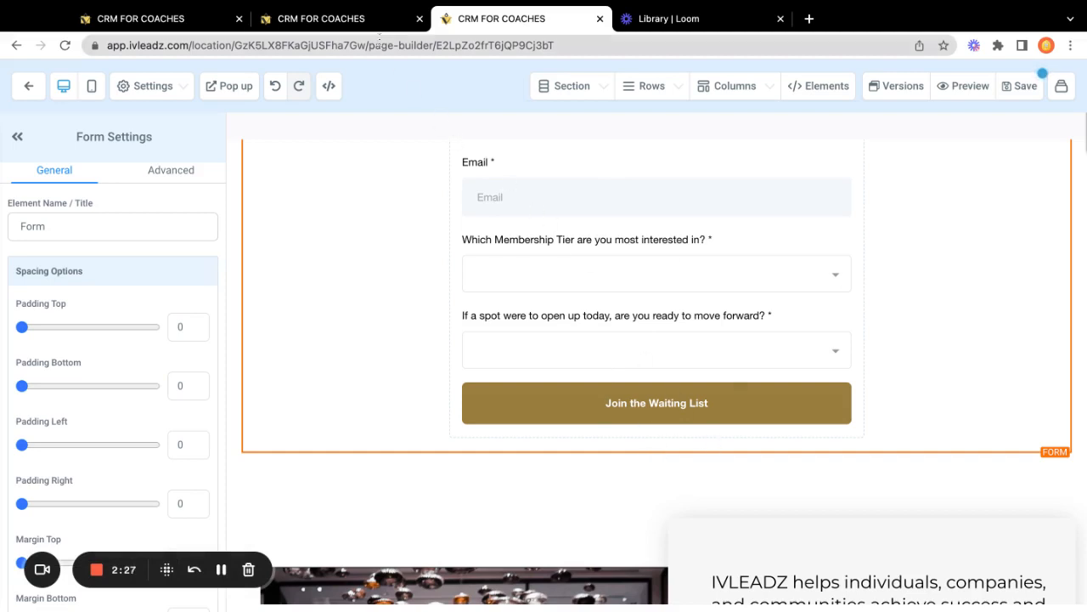
click(370, 25)
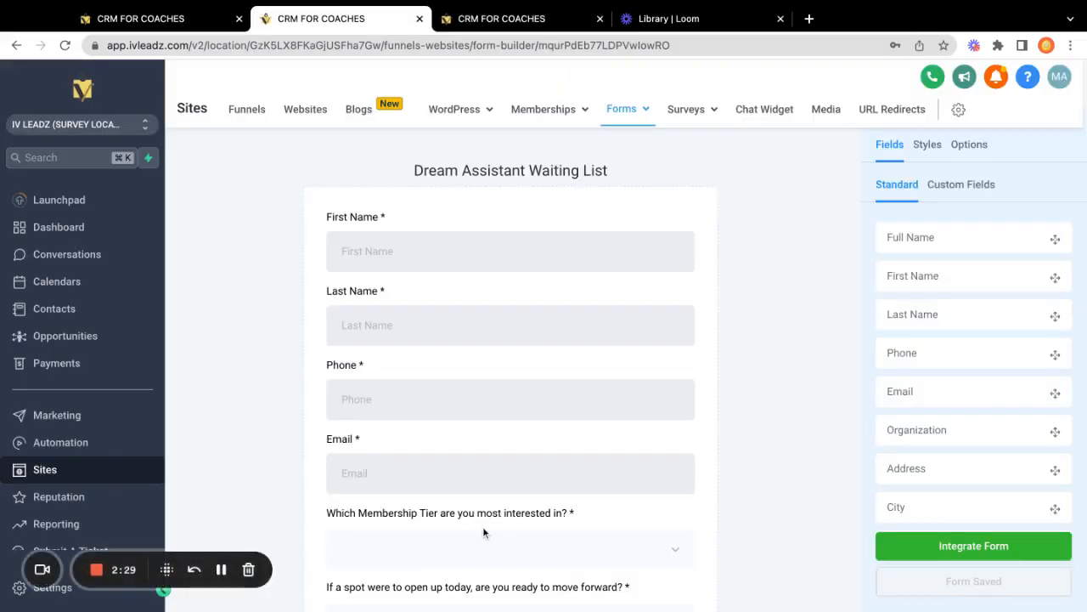
click(939, 554)
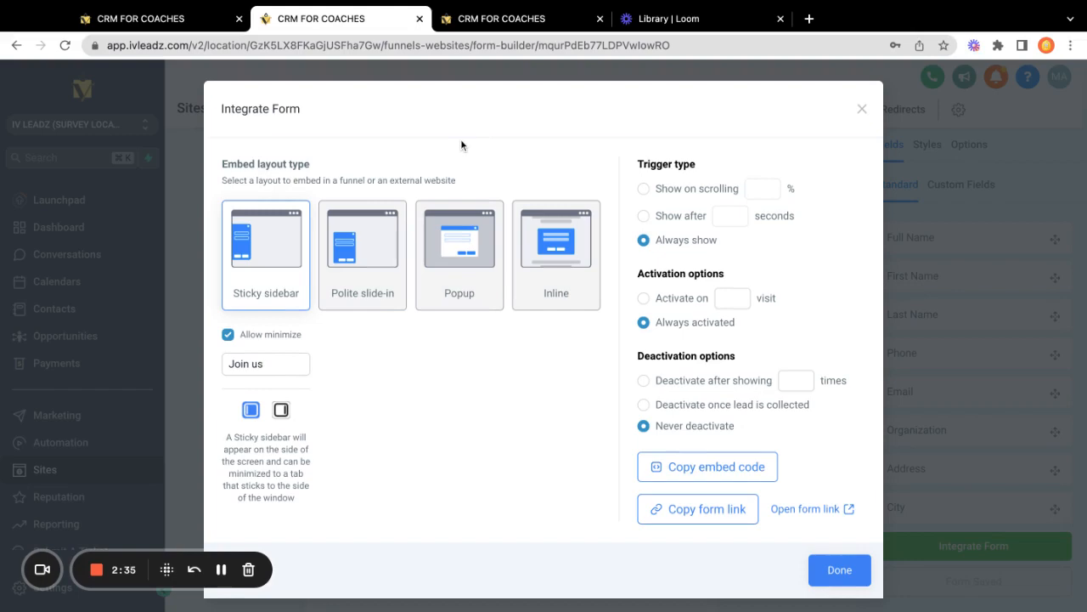
click(544, 234)
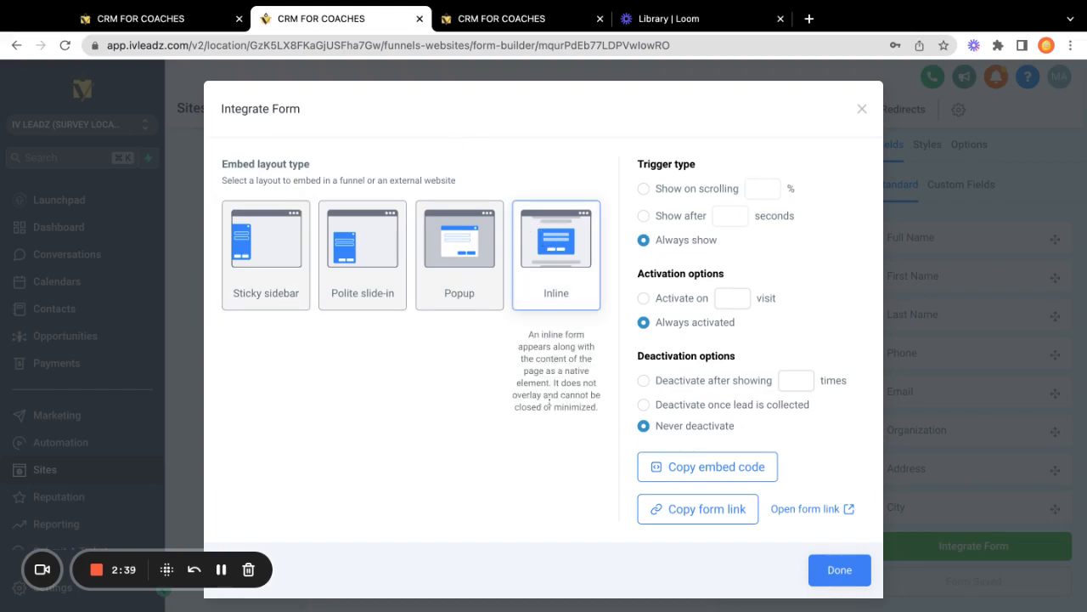
key(super+equal)
key(super+equal)
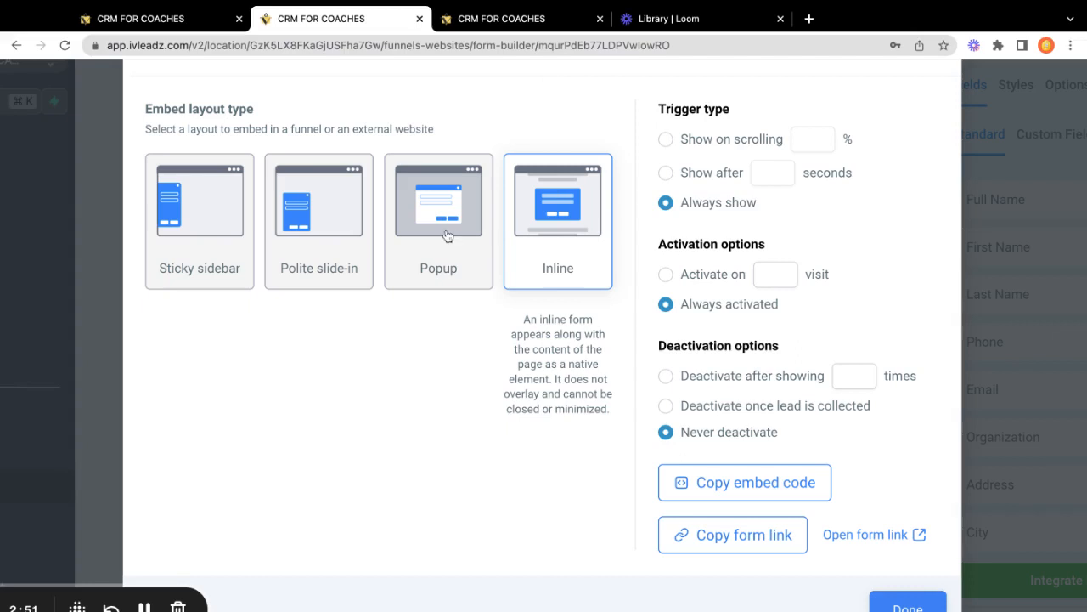
scroll(448, 236, down, 2)
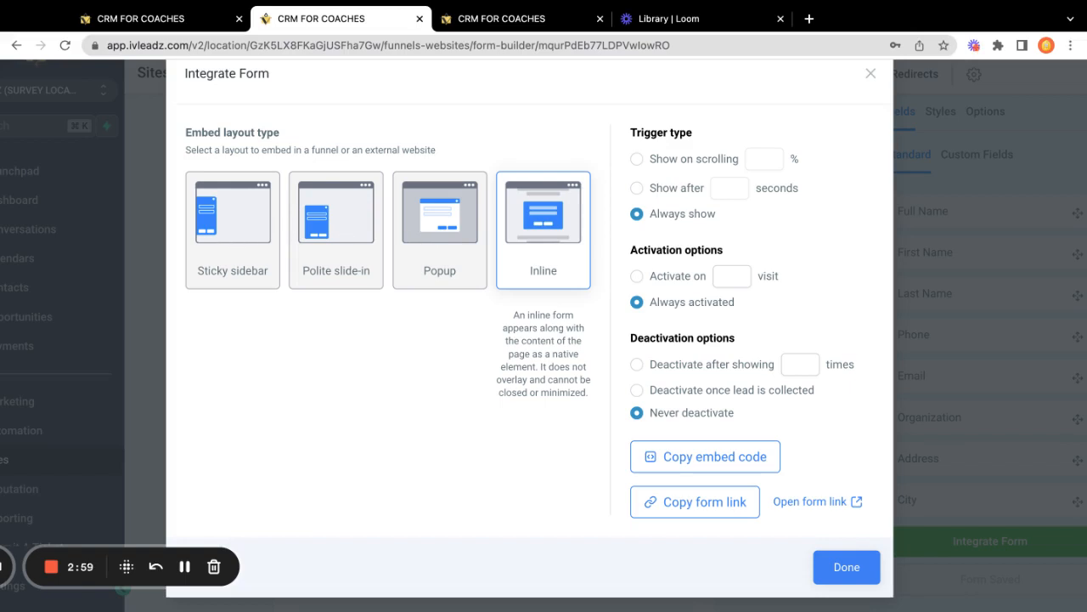
- Change the form's embed layout to Sticky sidebar and check the form placed on the blog page in the page builder
click(233, 231)
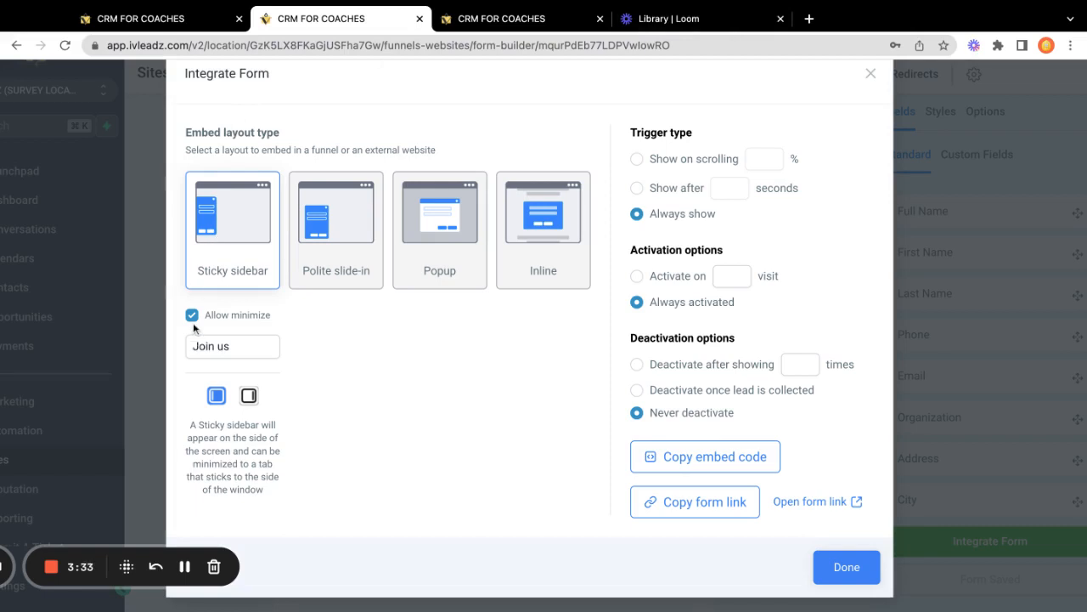
click(529, 25)
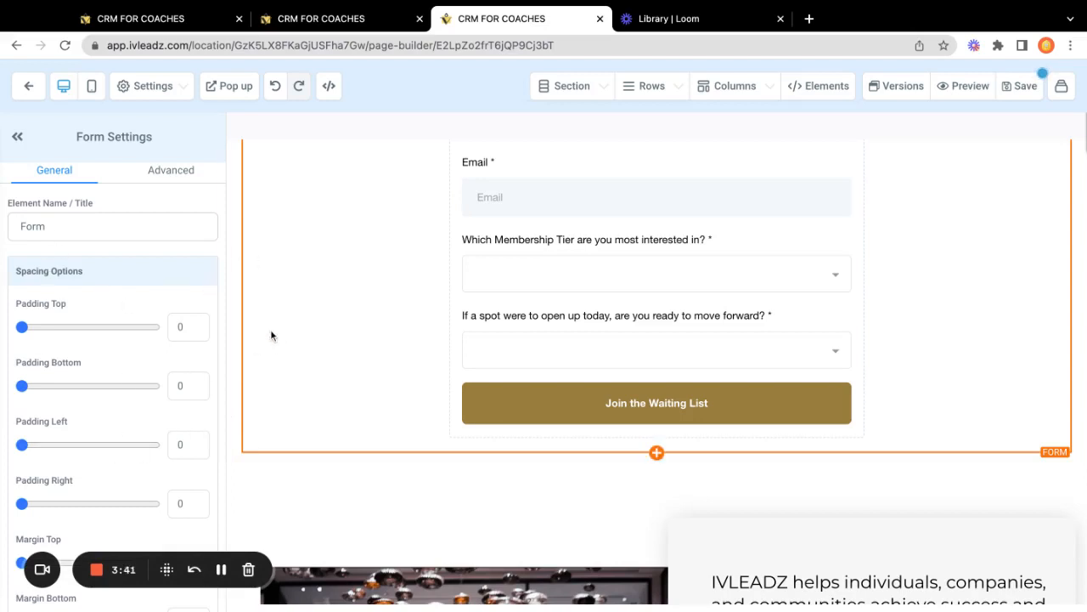
scroll(567, 249, up, 3)
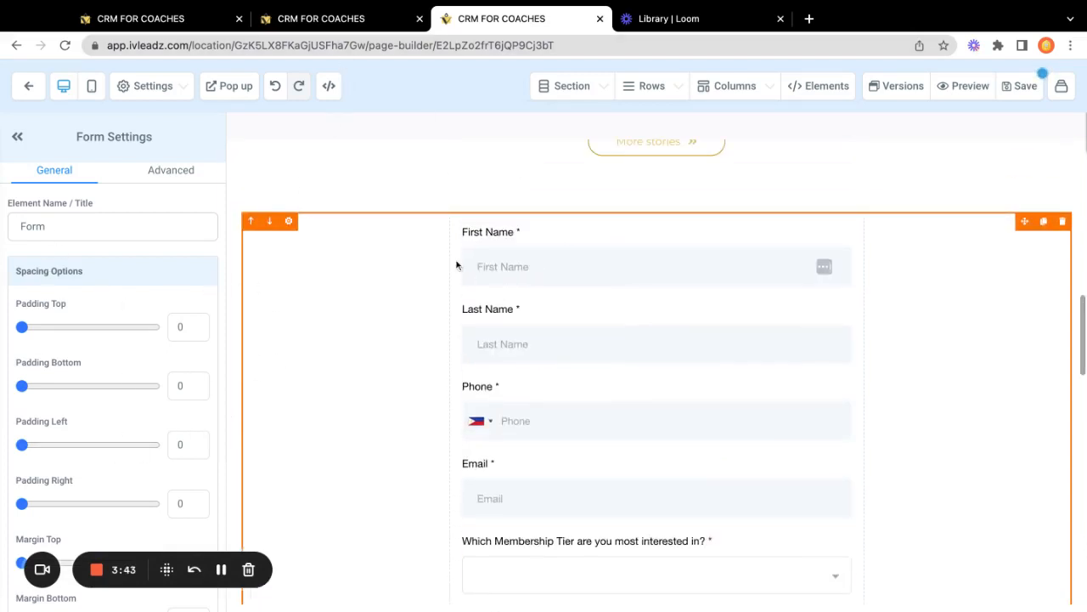
scroll(621, 340, down, 2)
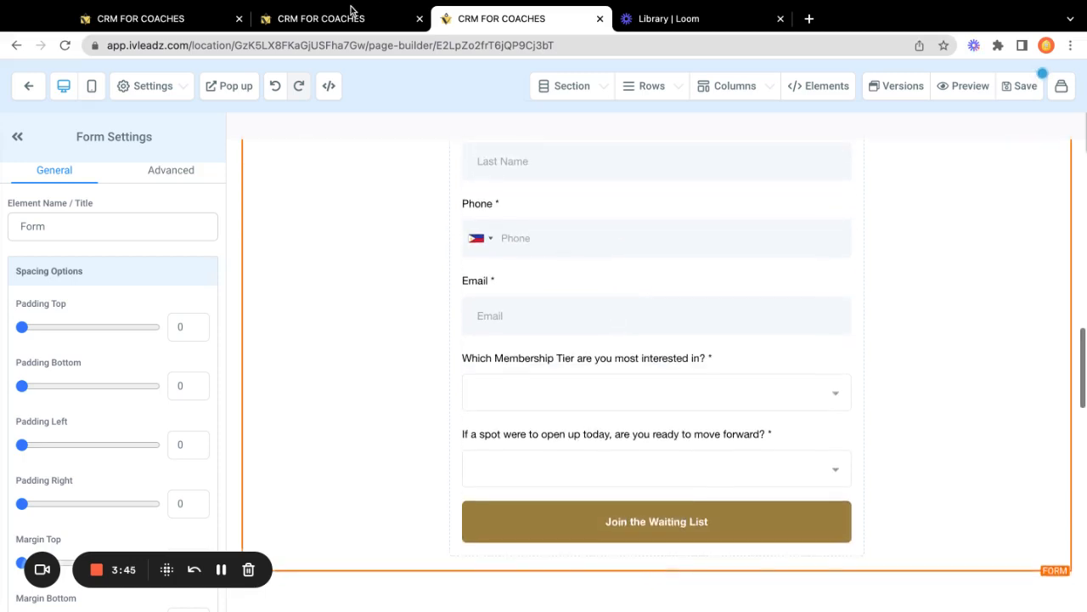
- Switch back to the form builder's integration settings and set the minimized sticky sidebar label to "Gert your Dream Assistant"
click(354, 13)
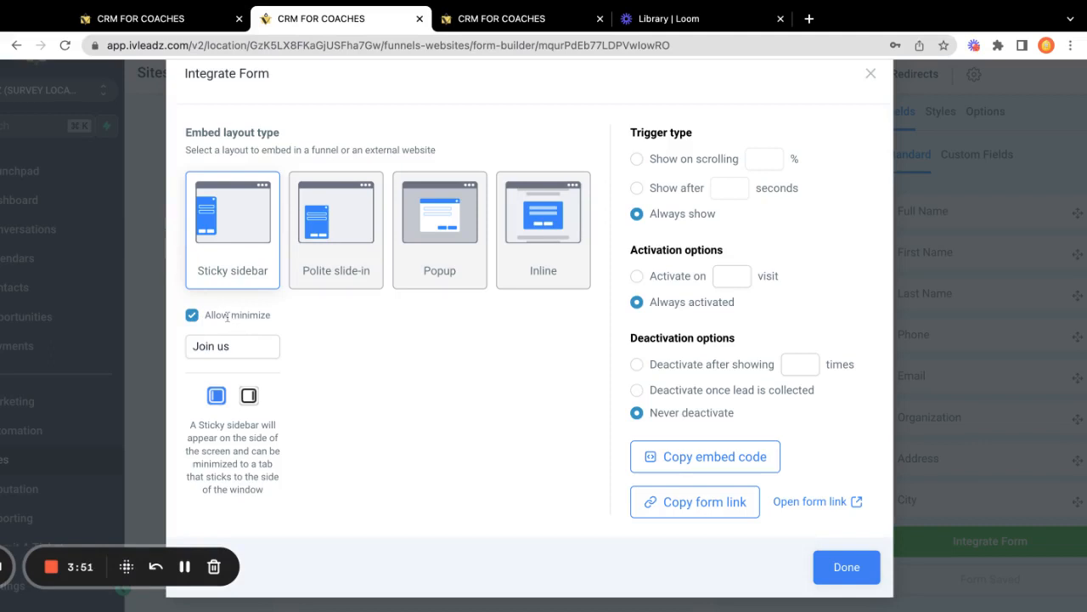
triple_click(241, 350)
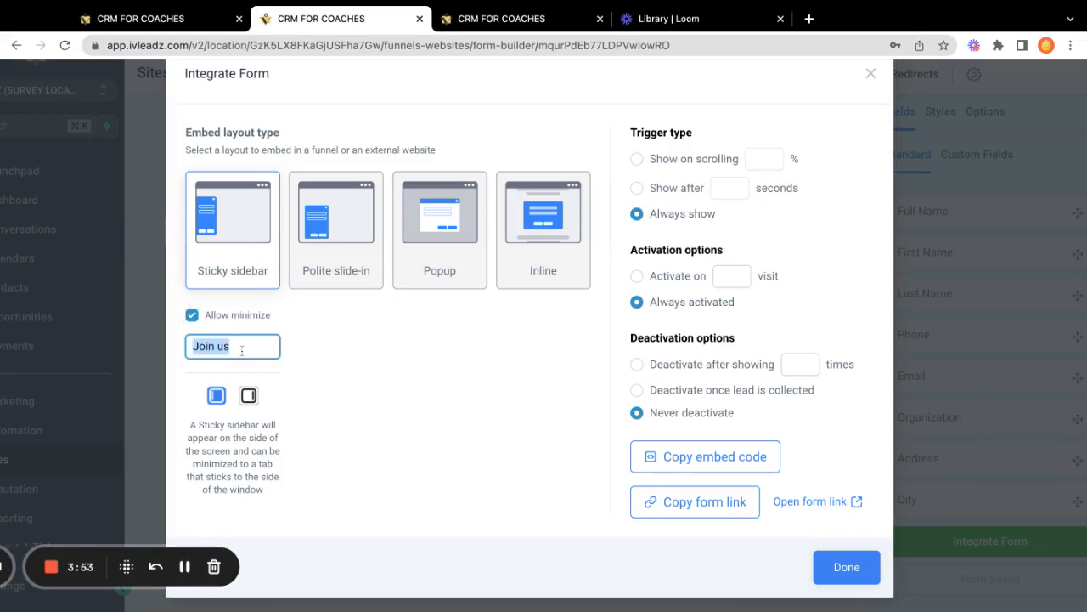
click(234, 352)
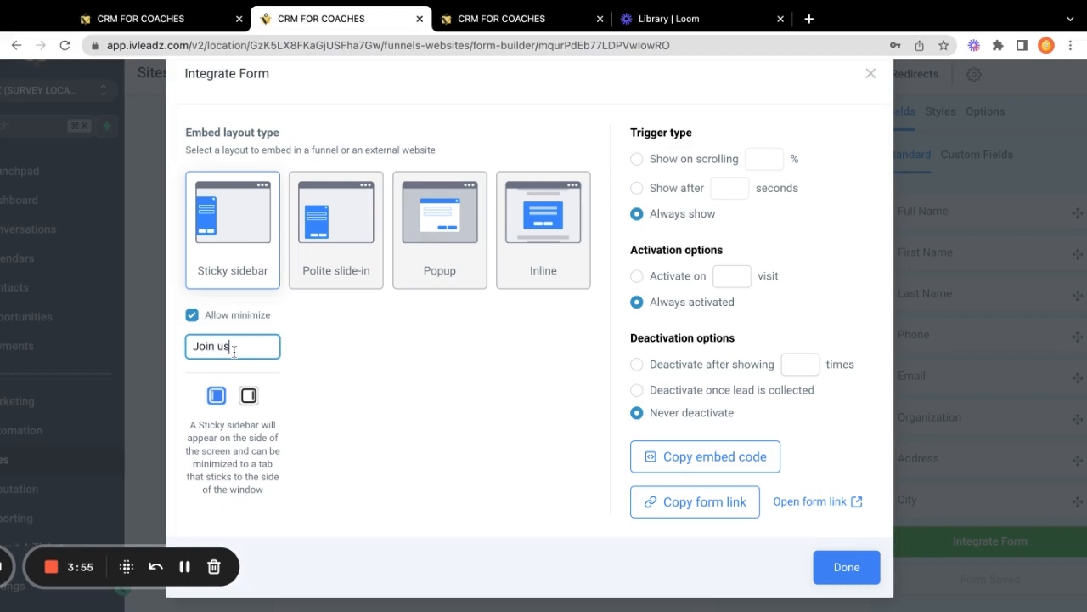
drag(234, 350, 175, 352)
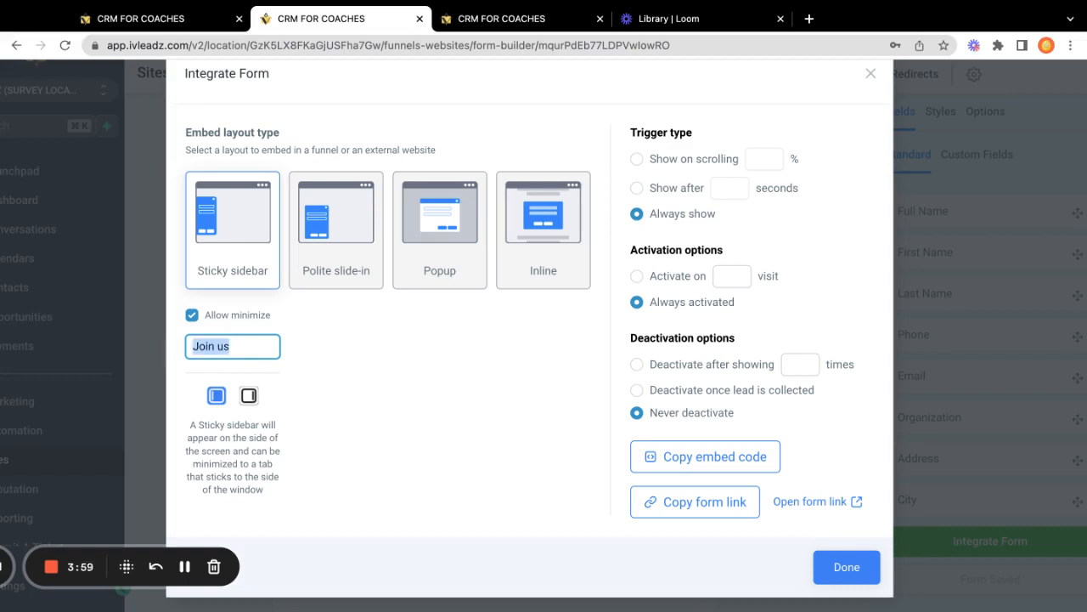
text(Gert yuor)
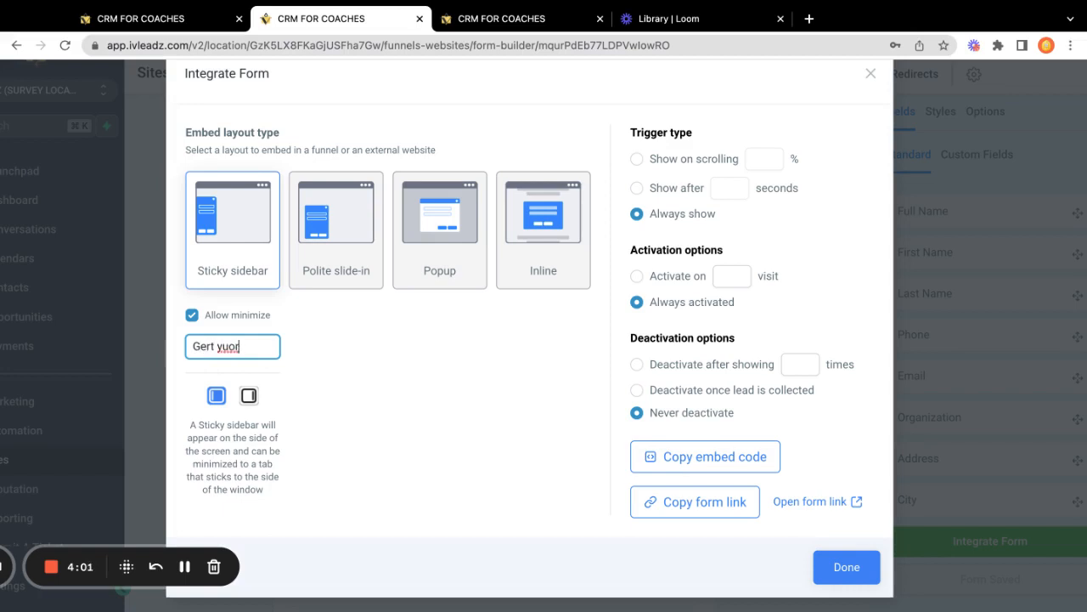
key(BackSpace)
key(BackSpace)
key(BackSpace)
key(BackSpace)
text(our Dream)
text( Assistant)
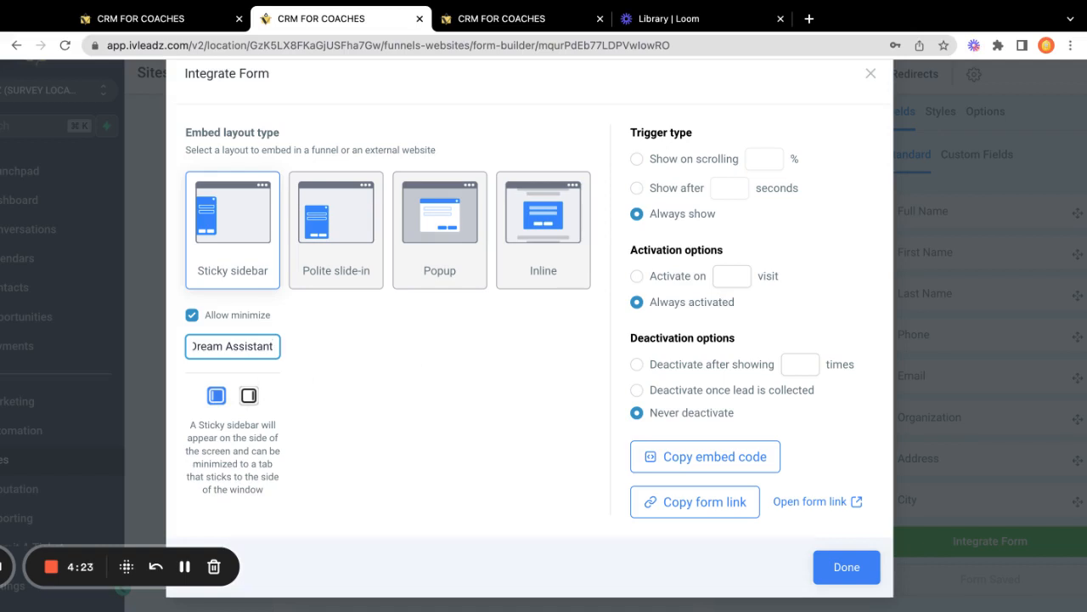
- Try the Show on scrolling trigger and Show after 5 seconds, and return the trigger type to Always show
click(637, 159)
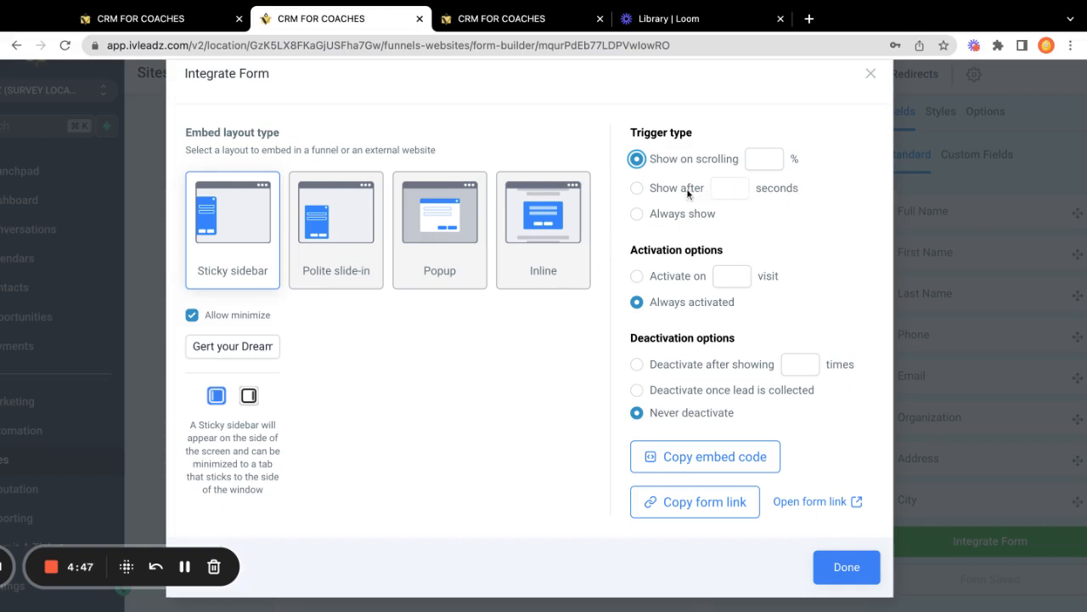
click(636, 187)
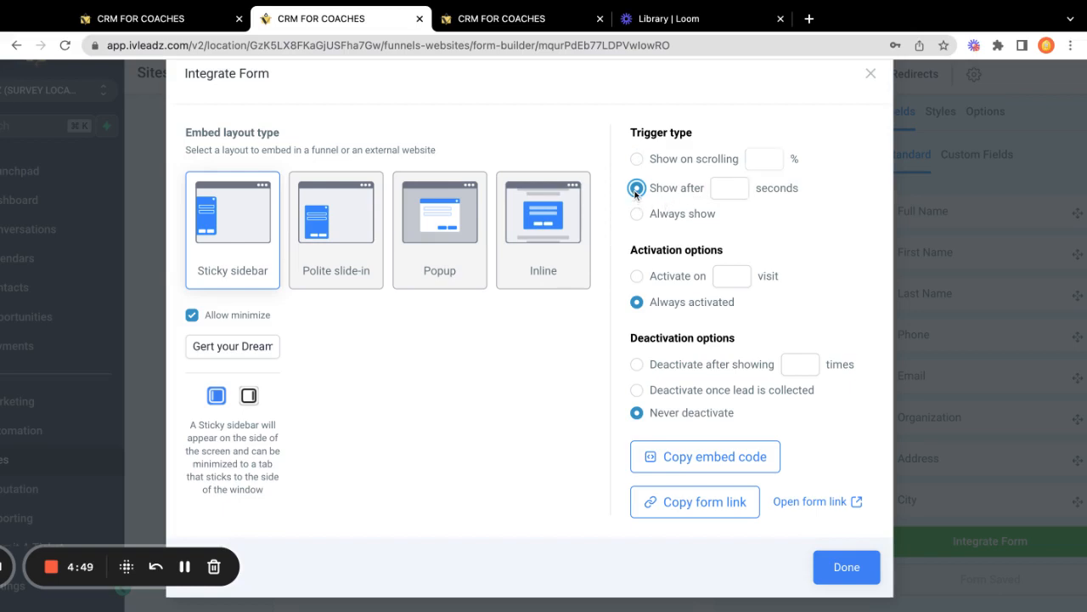
click(718, 188)
text(5)
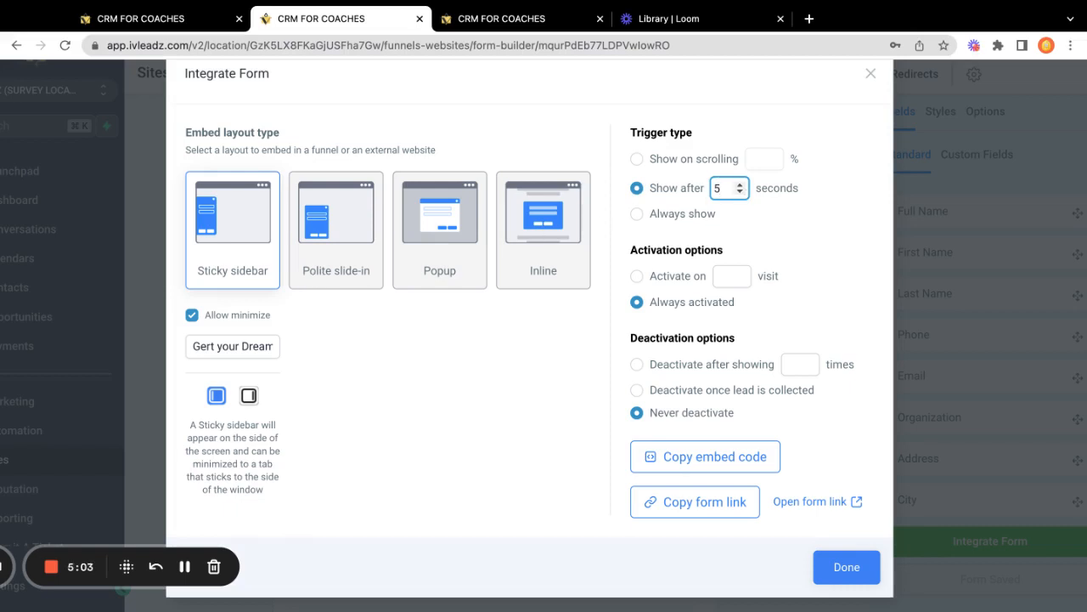
click(637, 215)
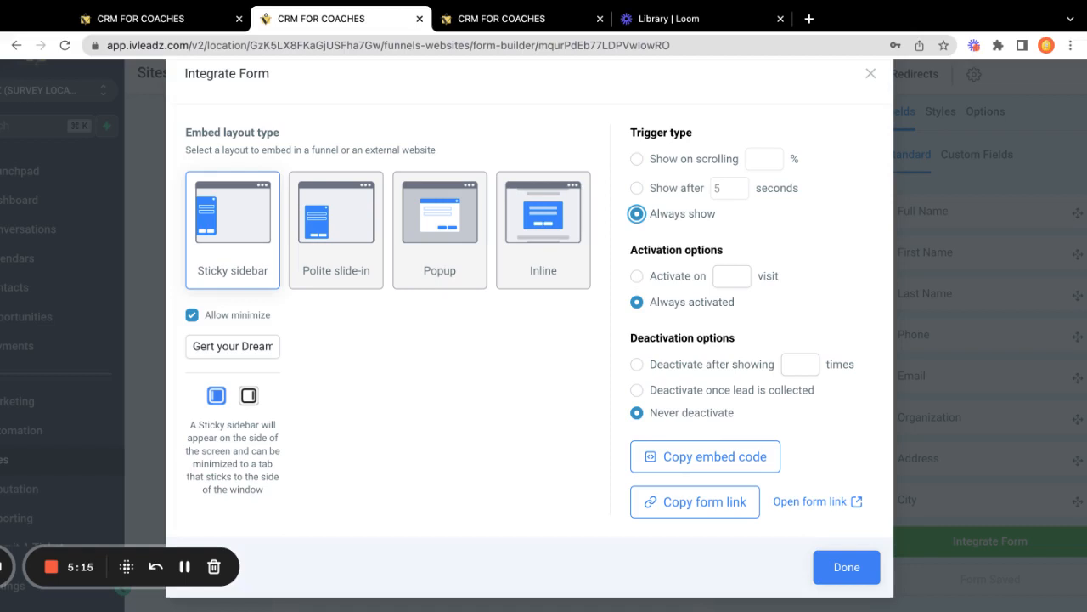
- Try the alternative activation and deactivation options, and return them to Always activated and Never deactivate
click(637, 275)
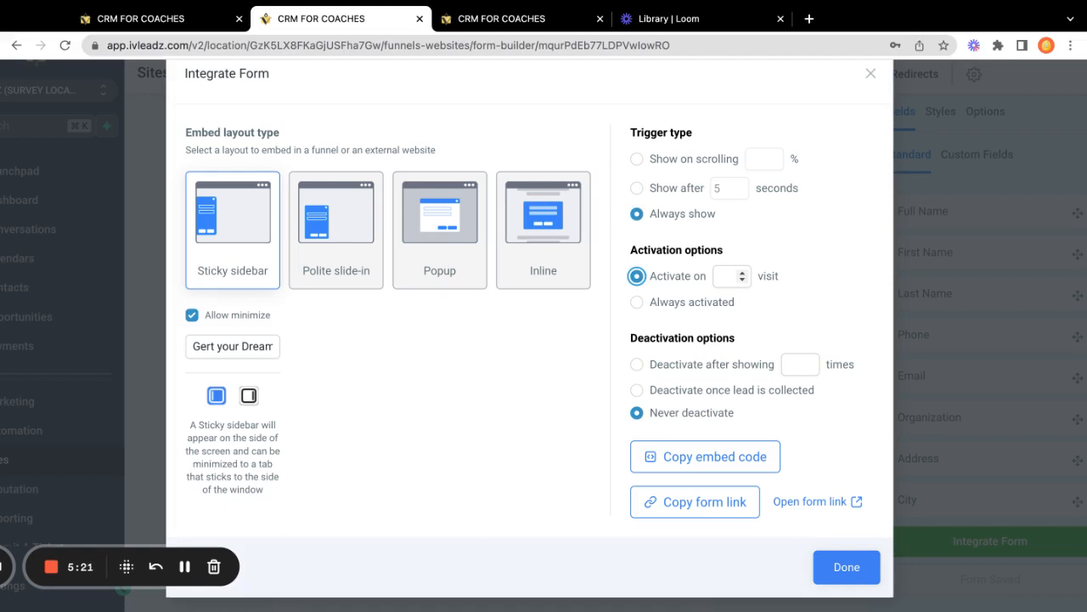
click(637, 301)
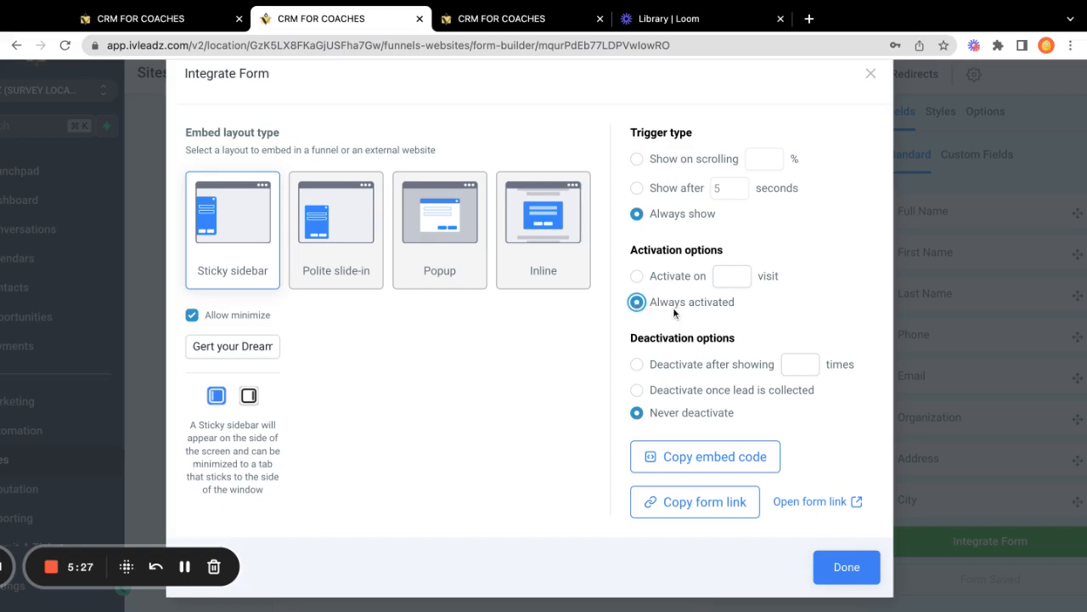
scroll(709, 332, down, 1)
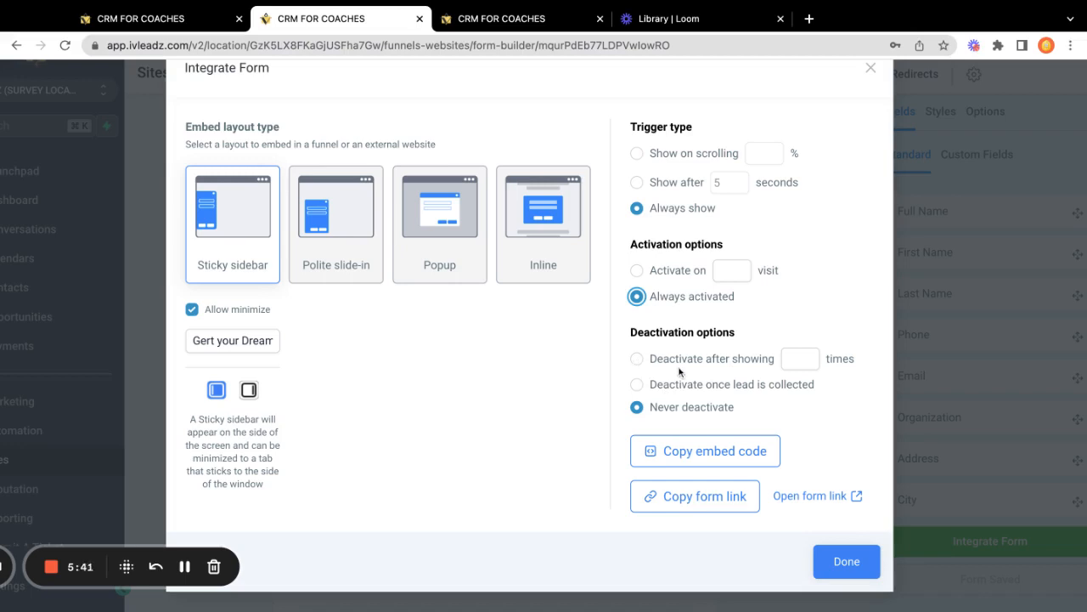
click(636, 358)
click(807, 358)
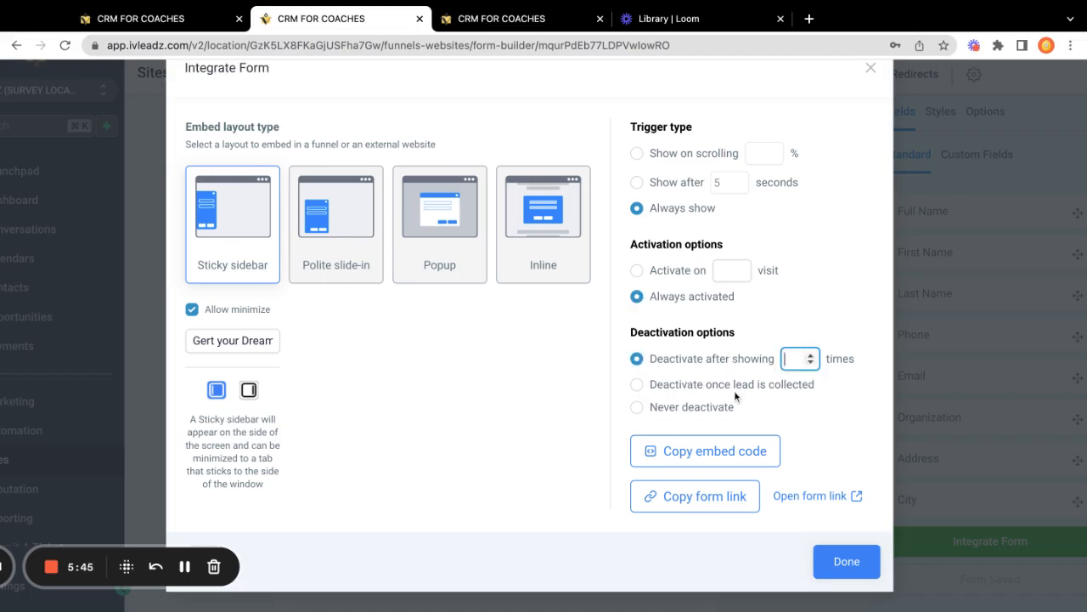
click(702, 386)
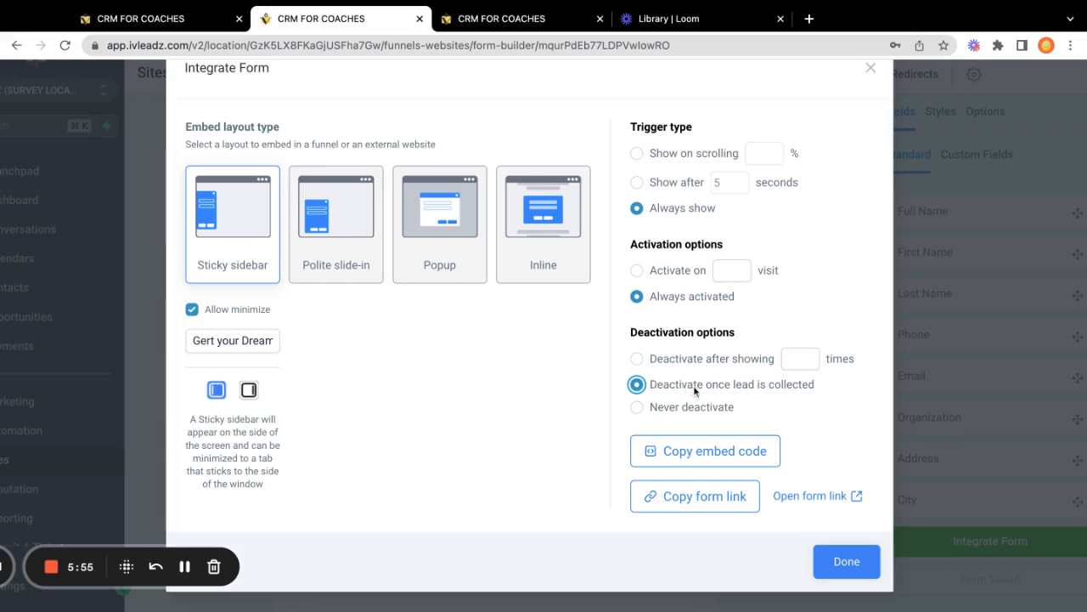
click(655, 408)
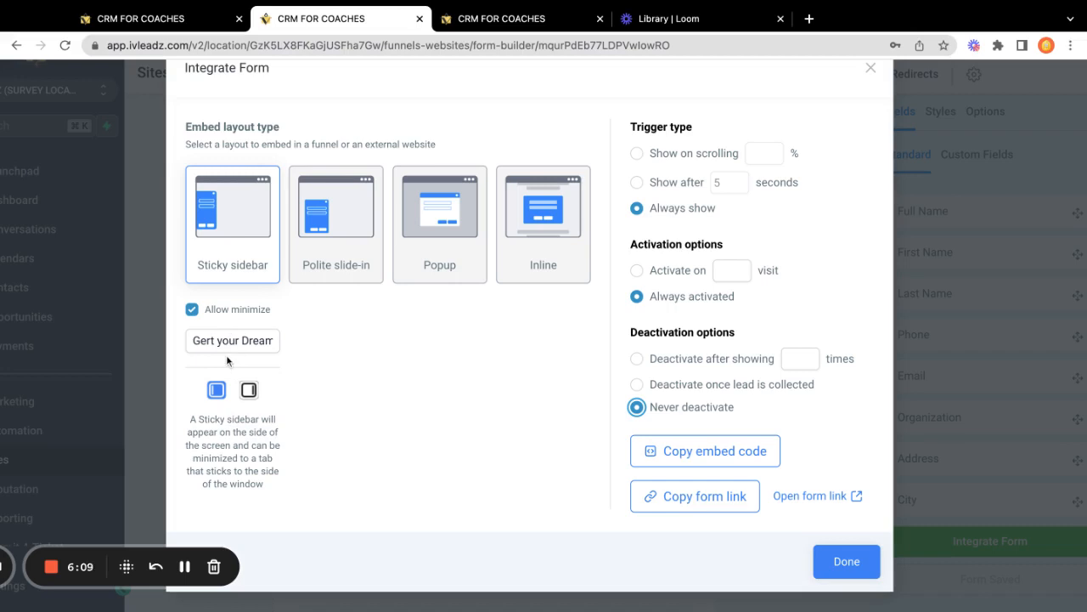
- Copy the sticky sidebar form's embed code and delete the existing form element from the blog page in the page builder
click(690, 461)
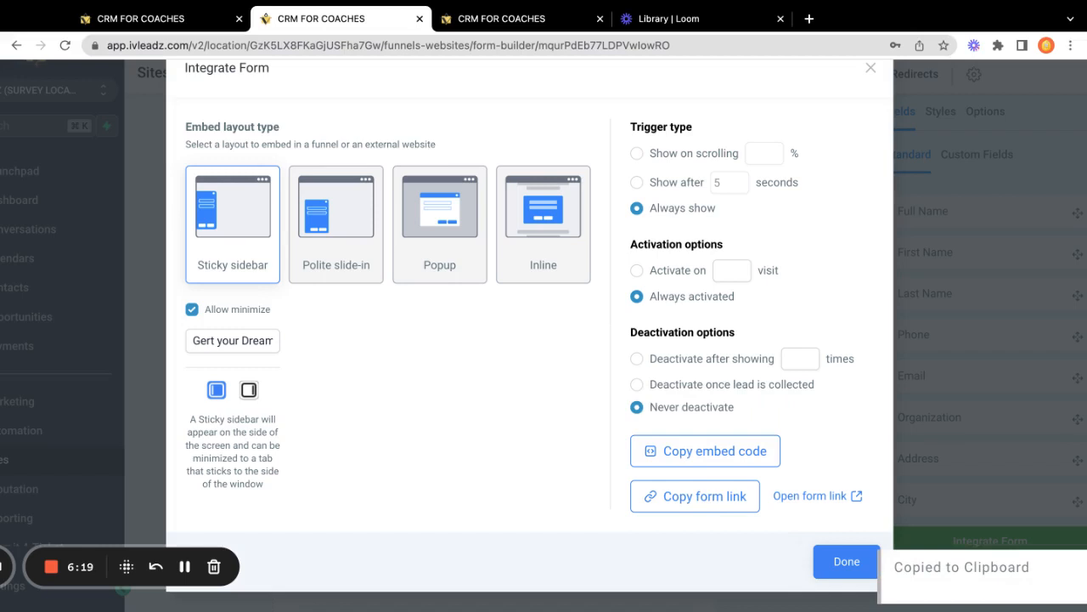
click(492, 18)
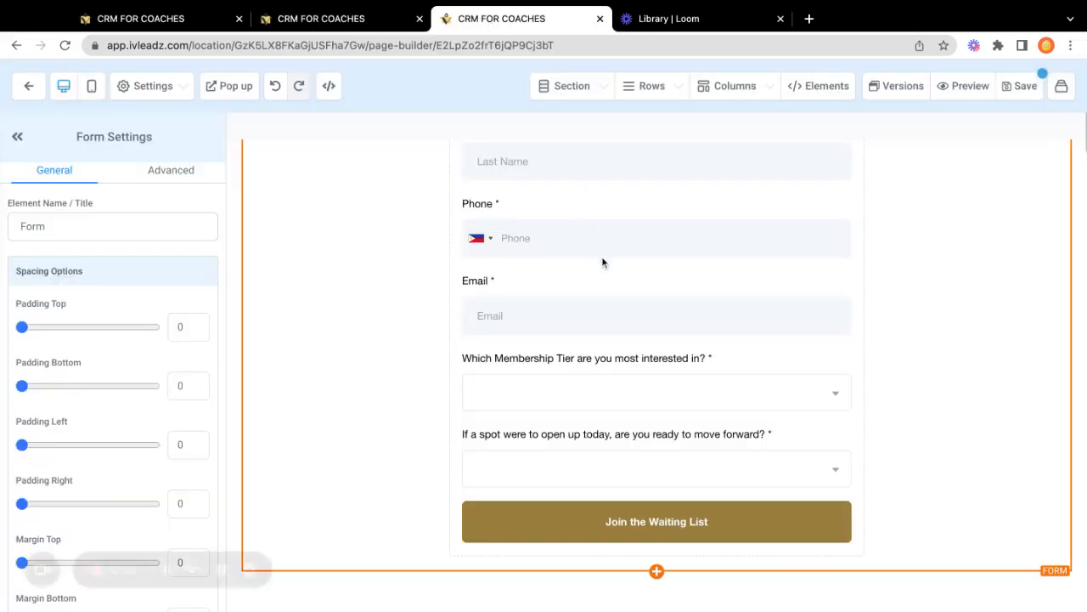
scroll(981, 337, up, 4)
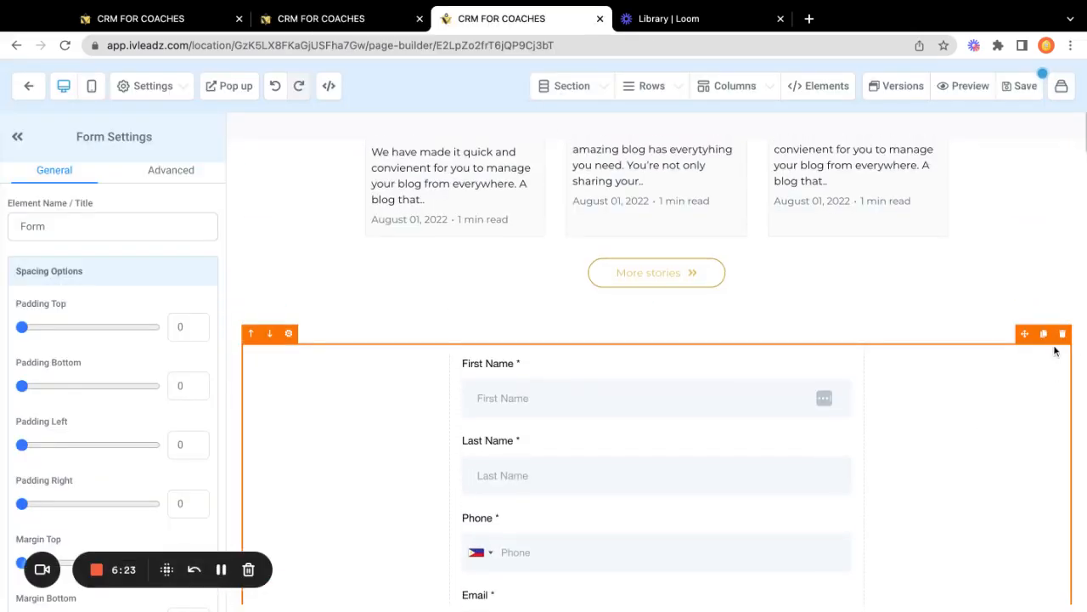
click(1062, 336)
- Add a Custom JS/HTML element to the empty column below the blog posts
scroll(849, 277, down, 1)
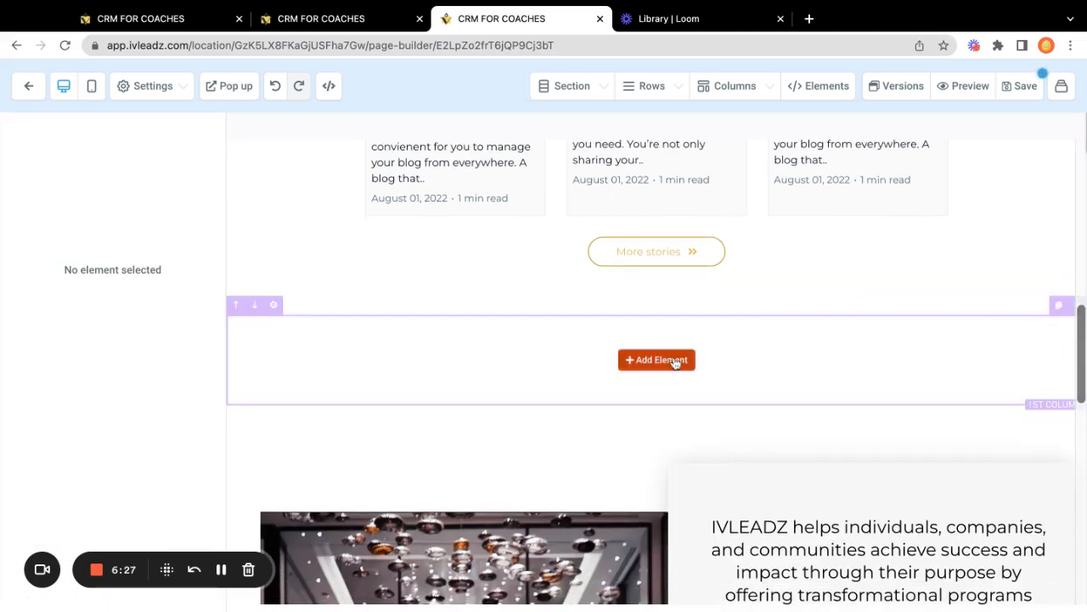
click(676, 361)
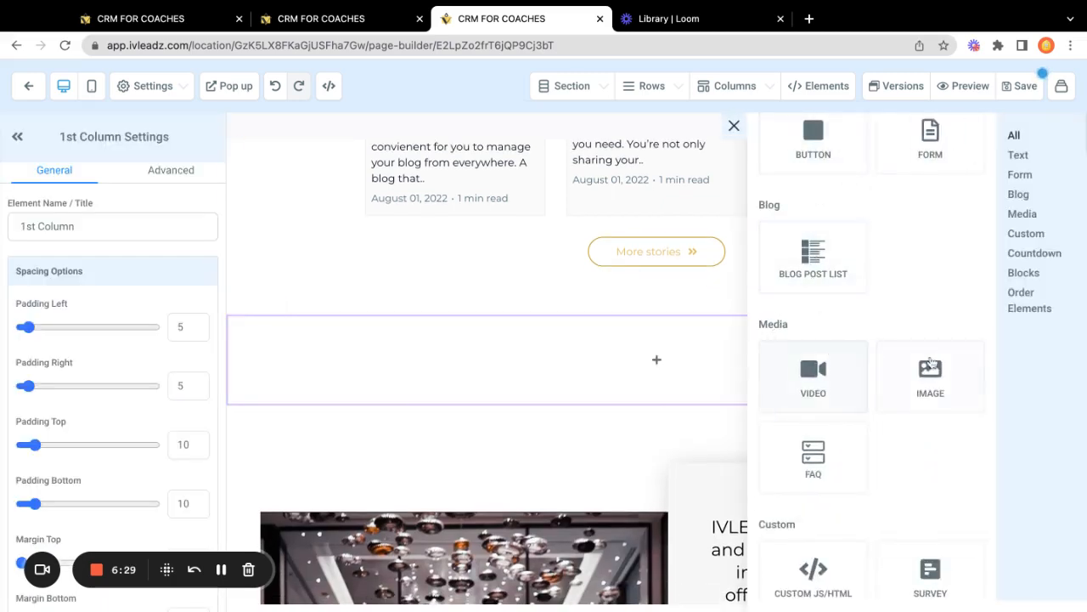
scroll(903, 329, down, 1)
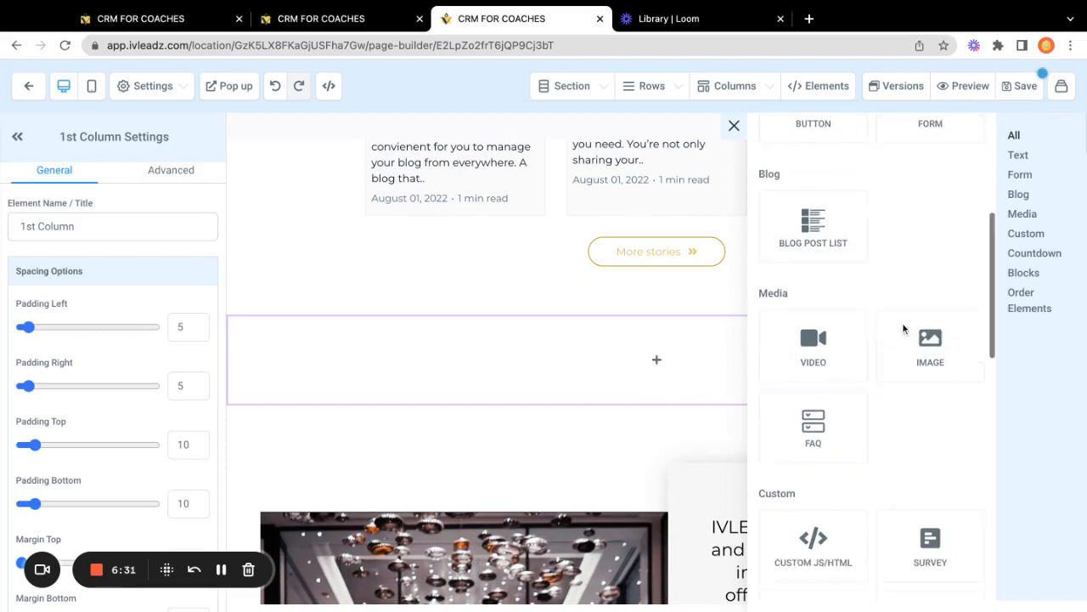
scroll(903, 329, down, 3)
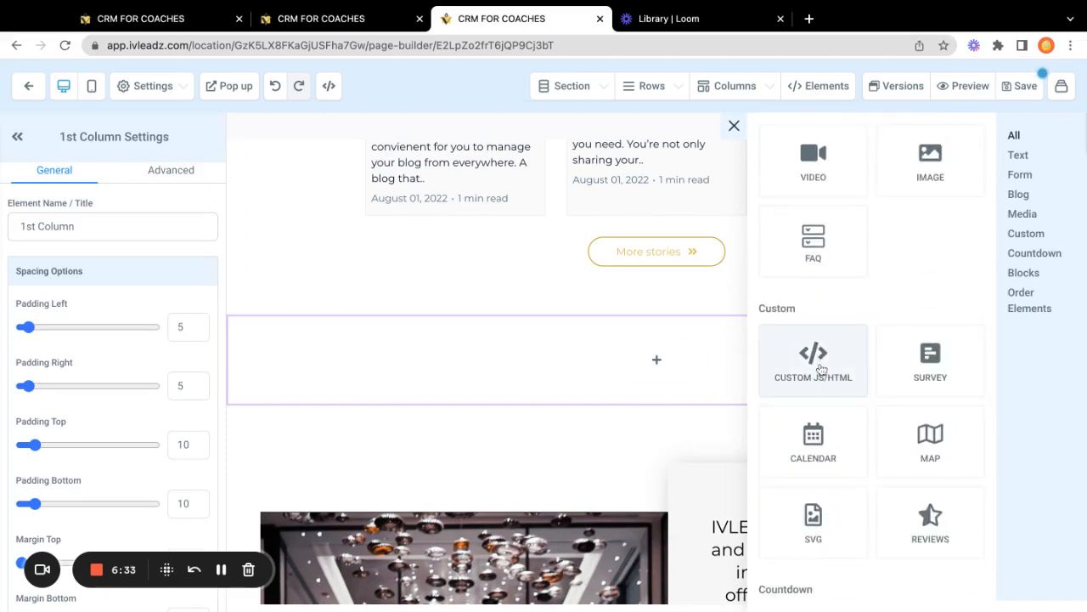
click(813, 361)
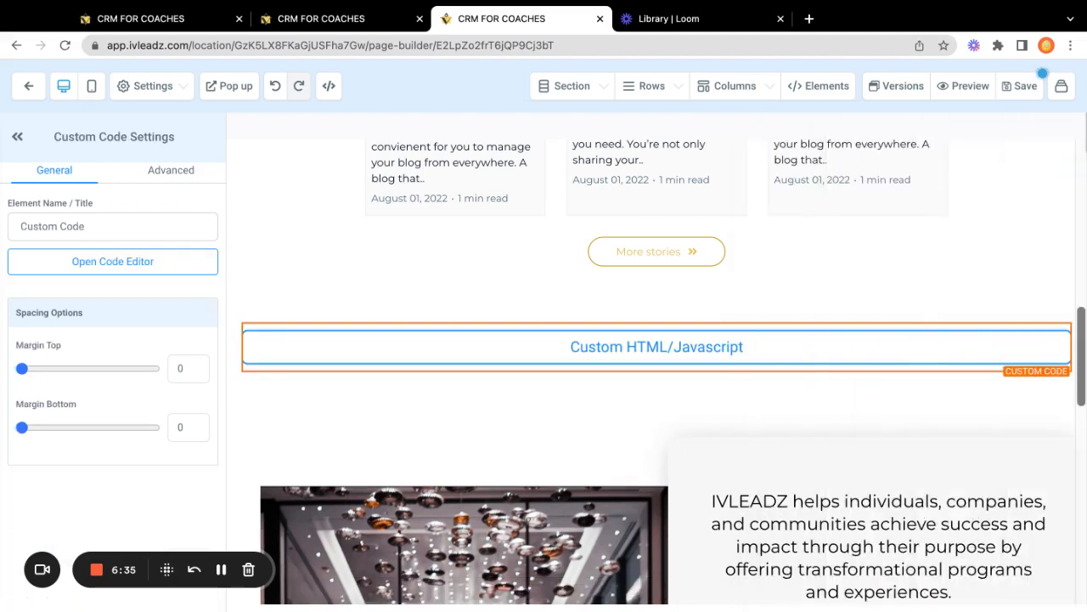
- Paste the copied form embed code into the custom code element and save the page
click(101, 273)
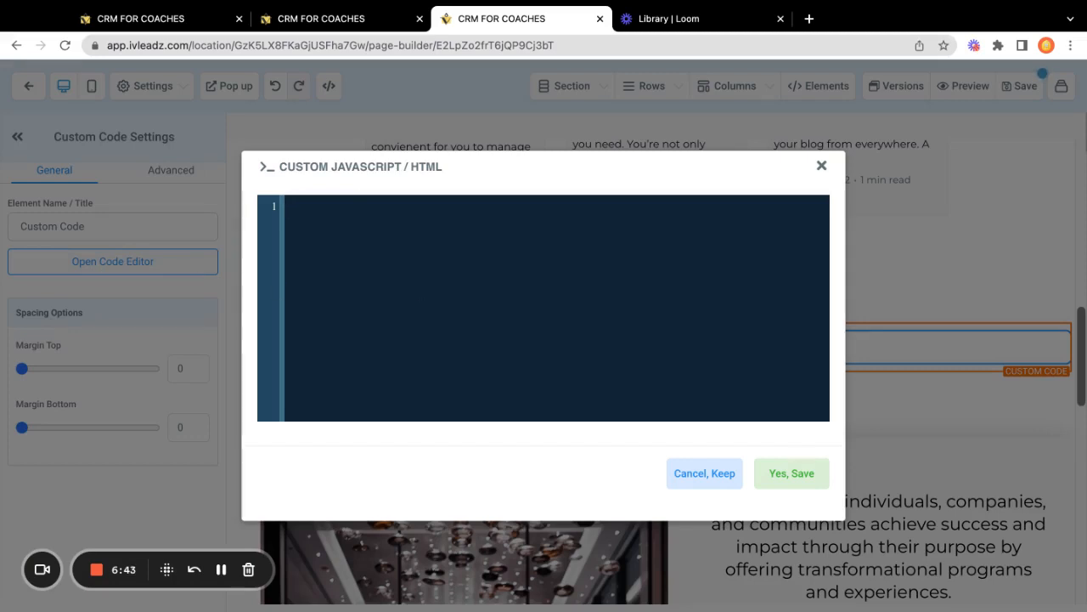
key(super+v)
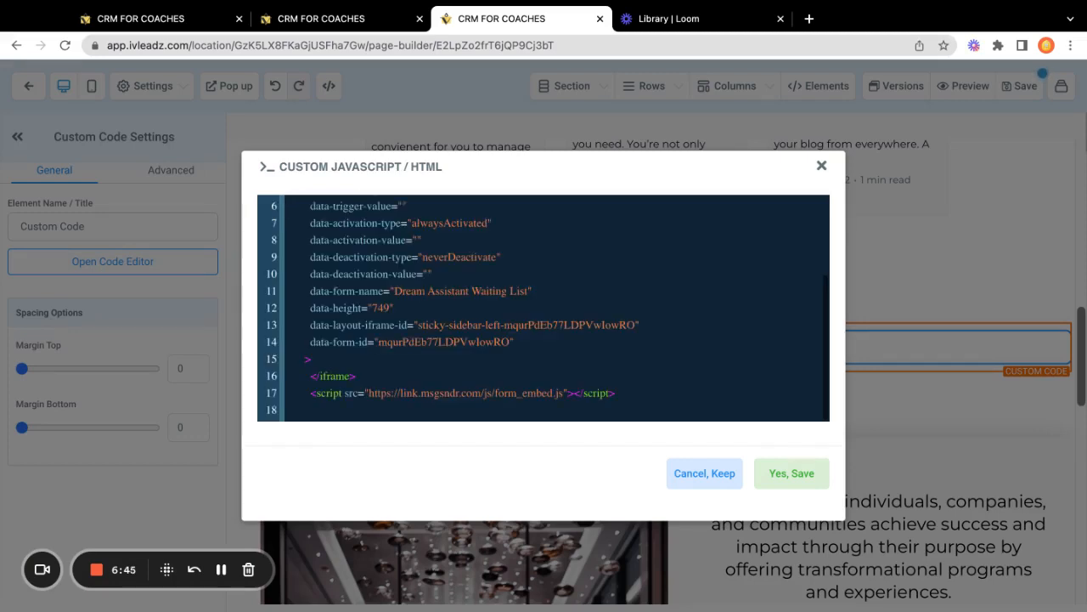
click(789, 478)
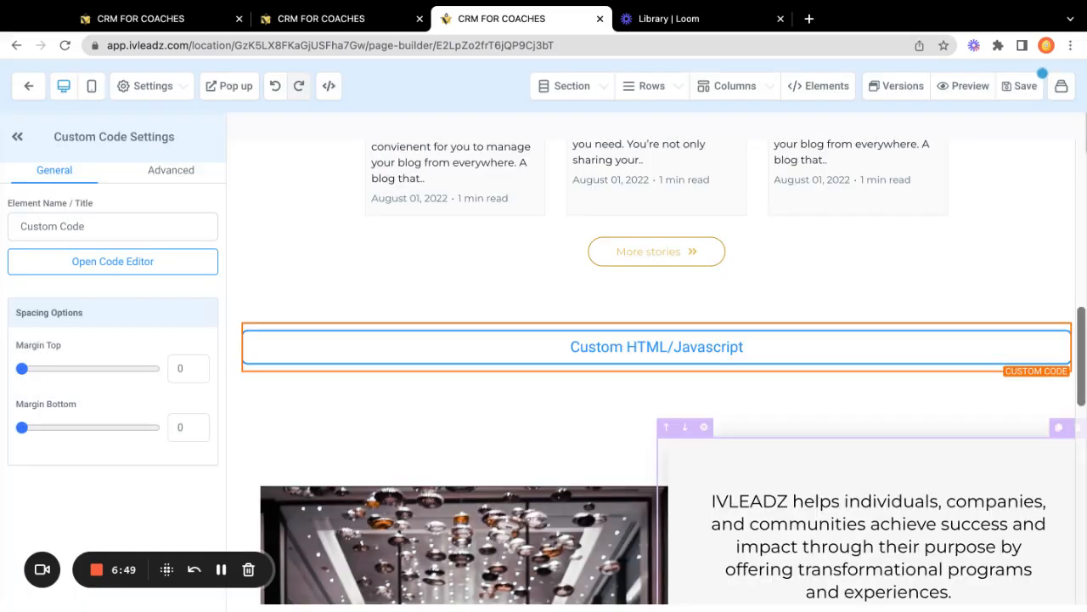
click(1009, 93)
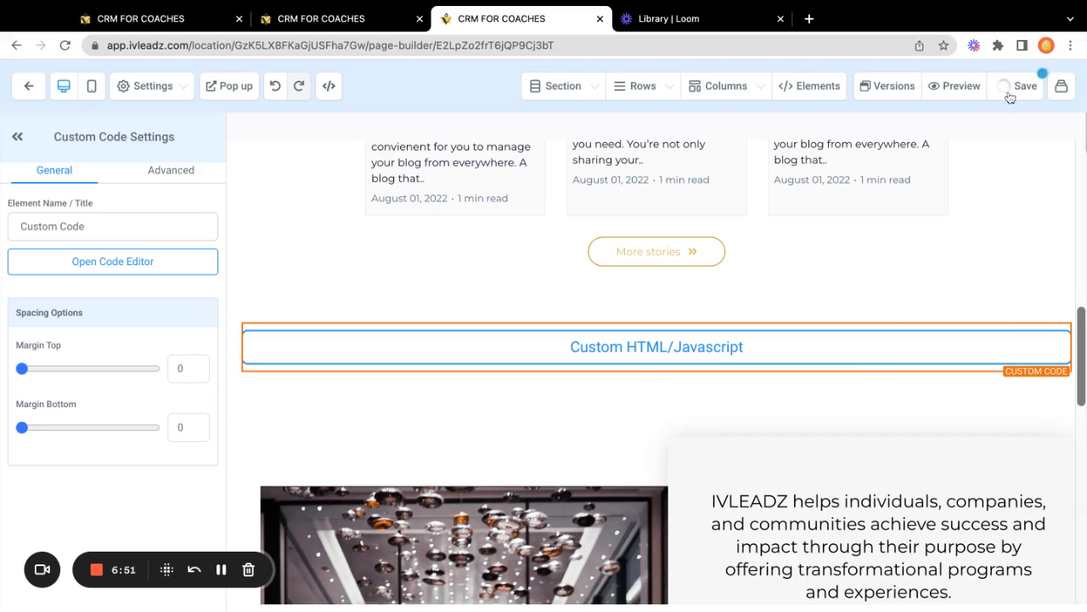
- Preview the blog page and check how the sticky sidebar form minimizes, follows scrolling and reopens from its tab
click(963, 87)
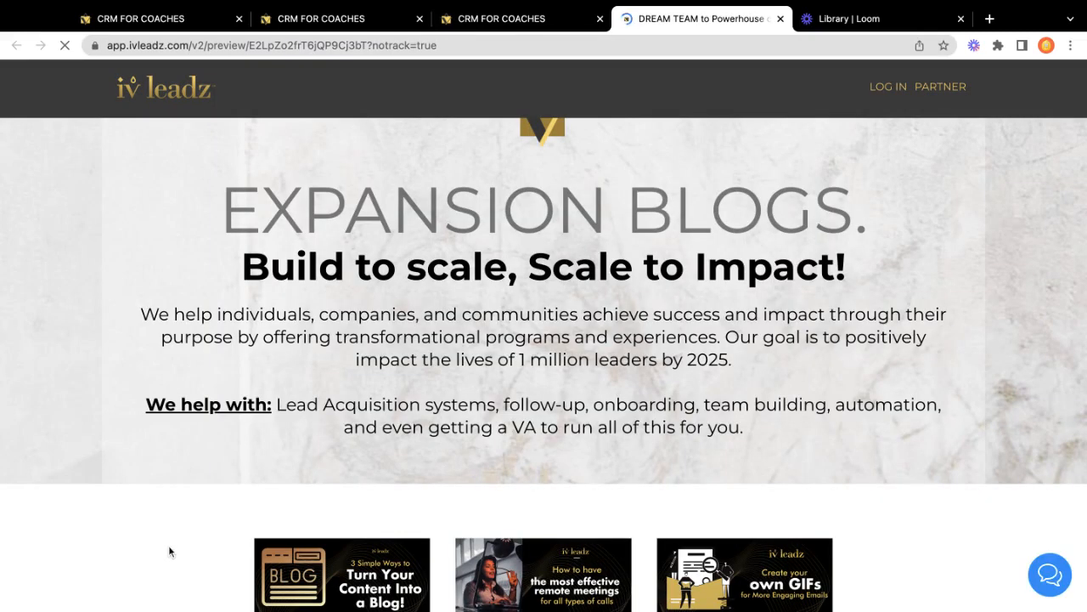
click(528, 18)
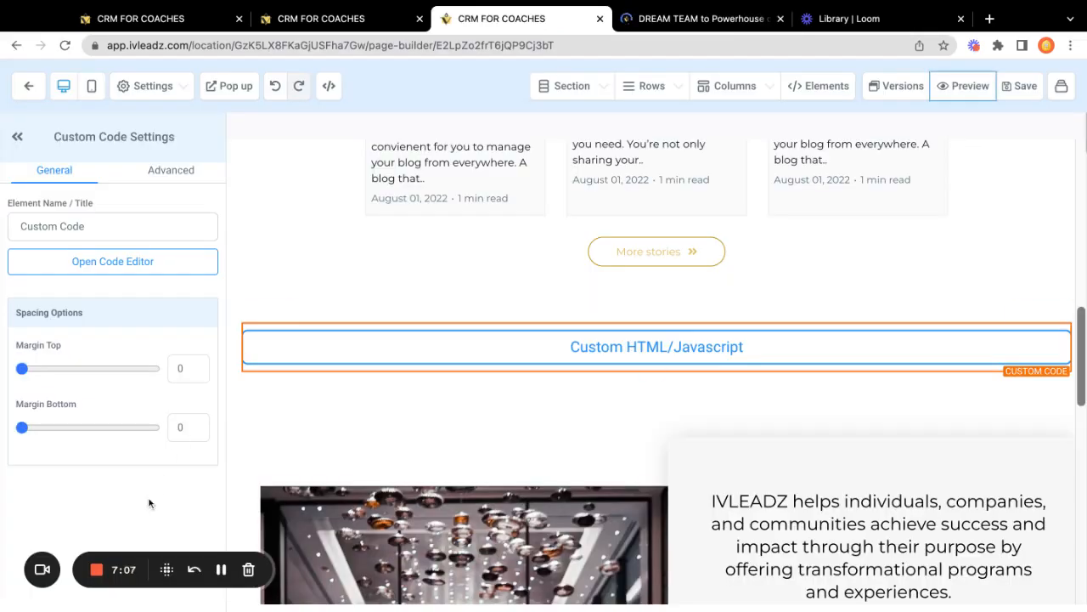
key(ctrl+Tab)
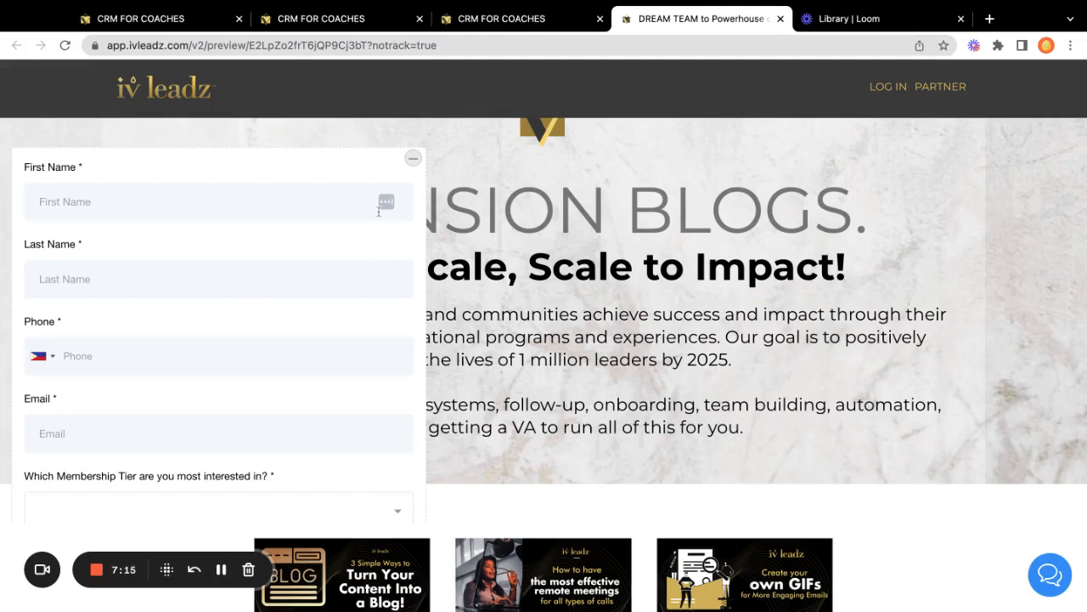
click(413, 158)
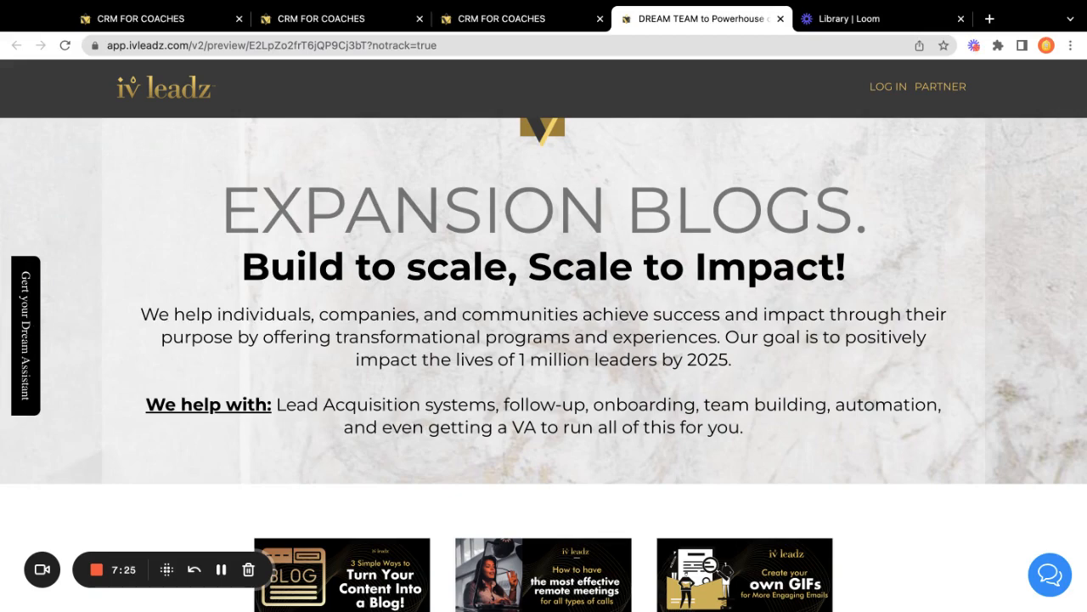
scroll(389, 365, down, 10)
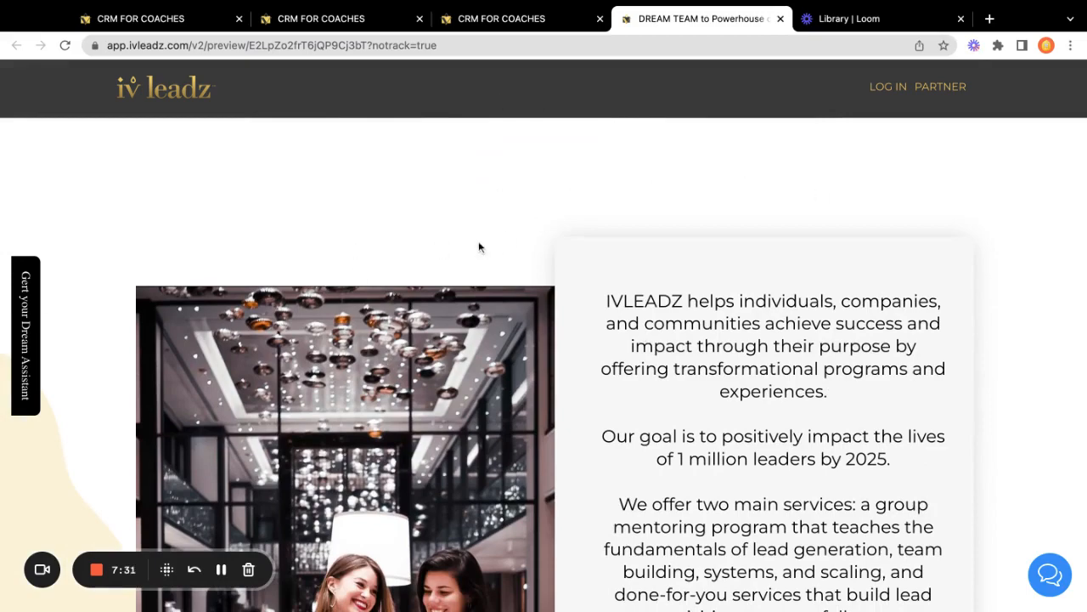
scroll(476, 242, up, 5)
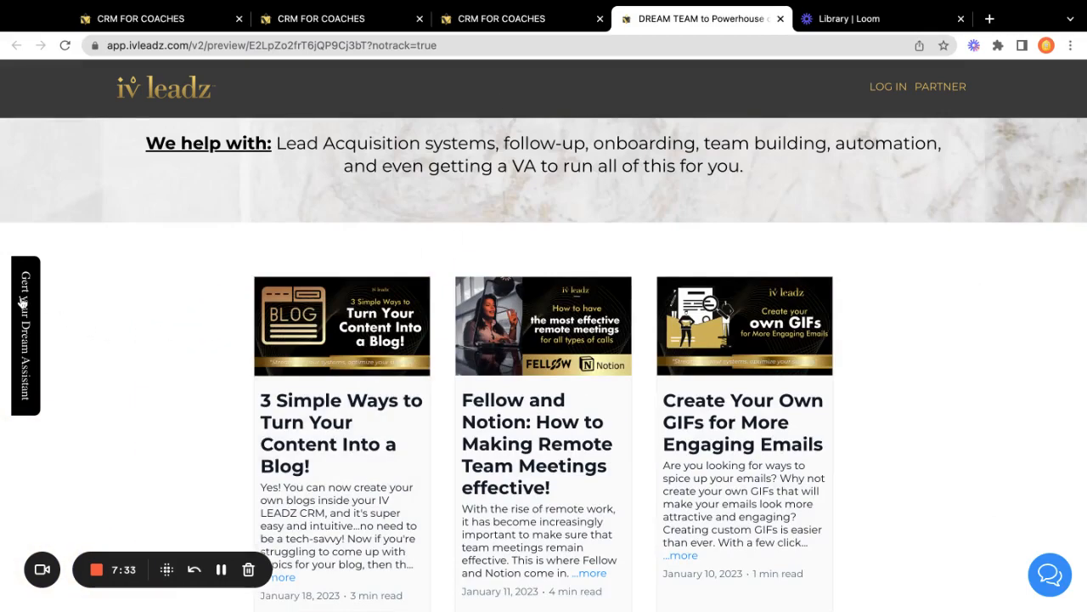
click(22, 301)
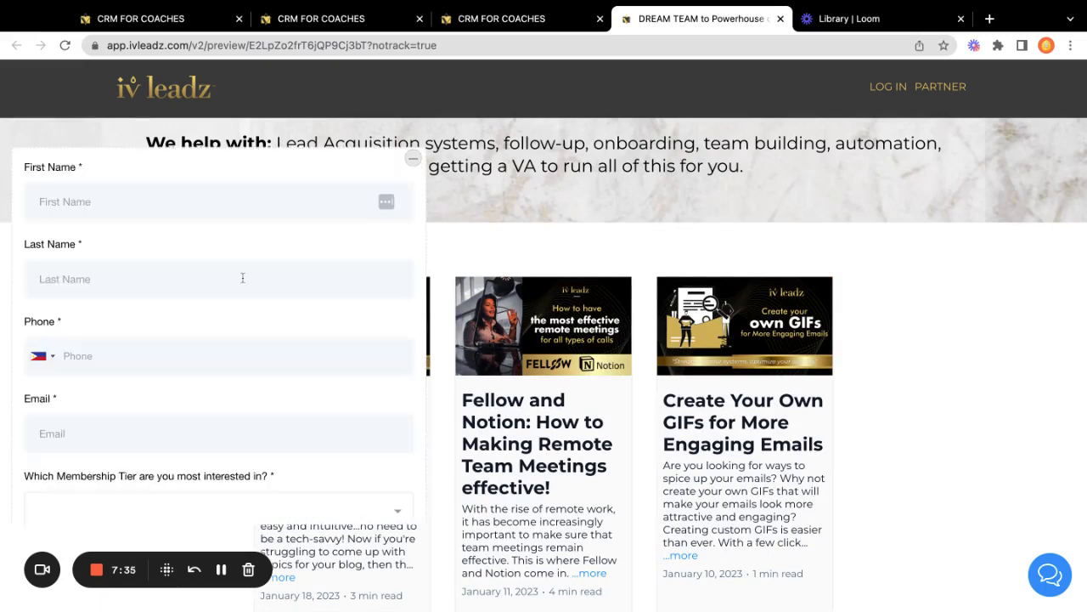
- Minimize the previewed sidebar form, then set the form's embed layout in the form builder to Polite slide-in with minimizing allowed
click(413, 159)
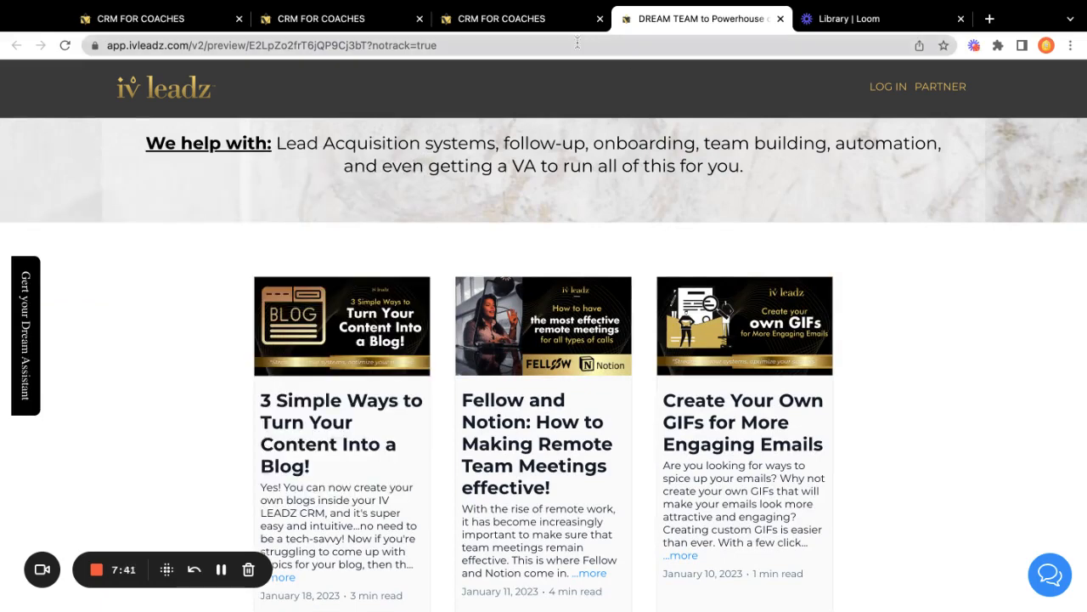
click(553, 18)
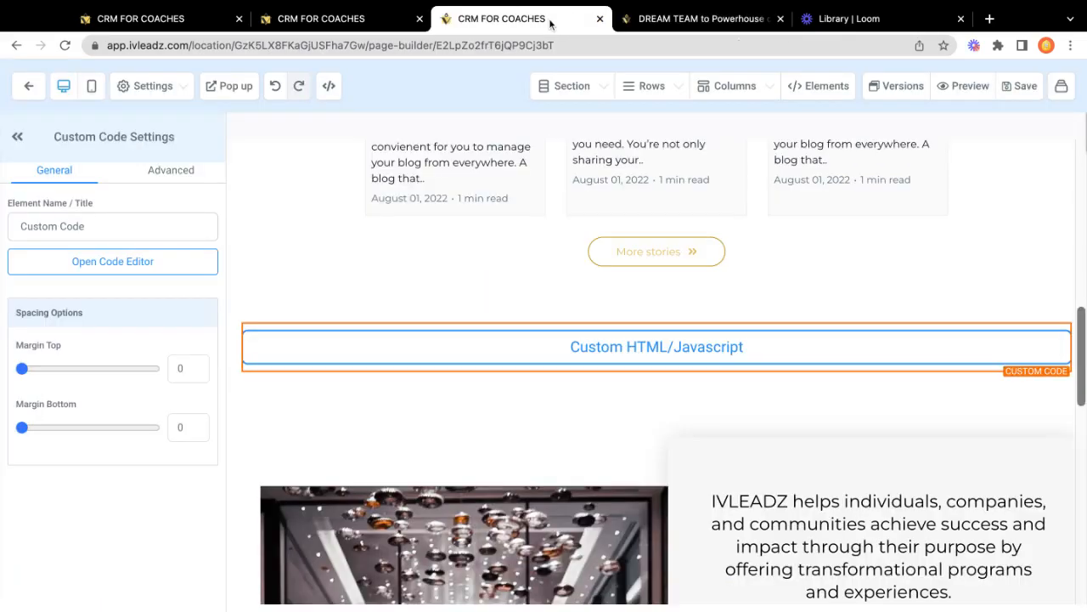
click(382, 26)
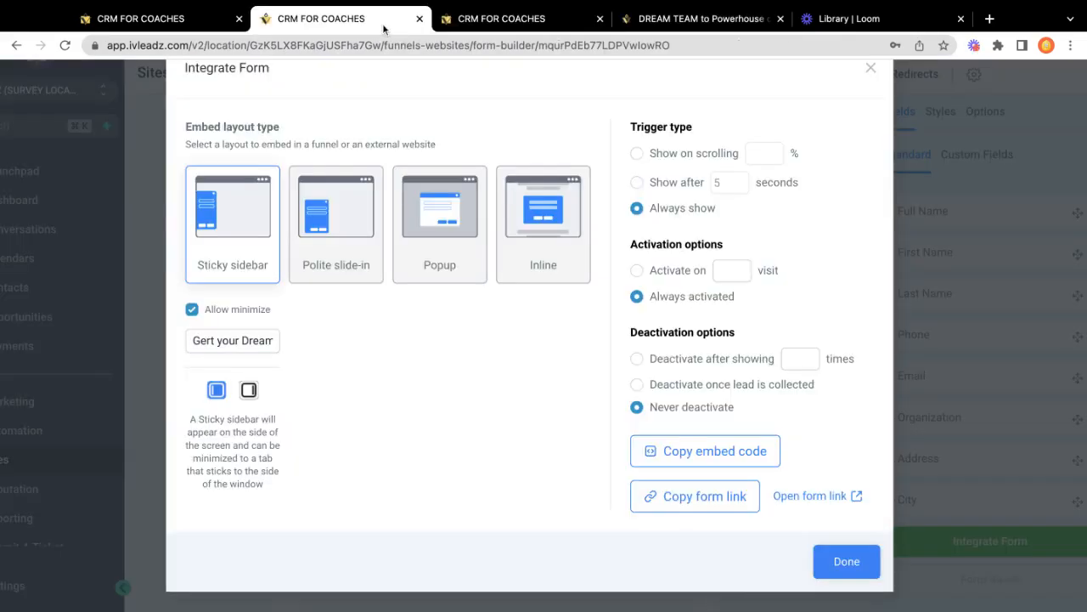
click(341, 283)
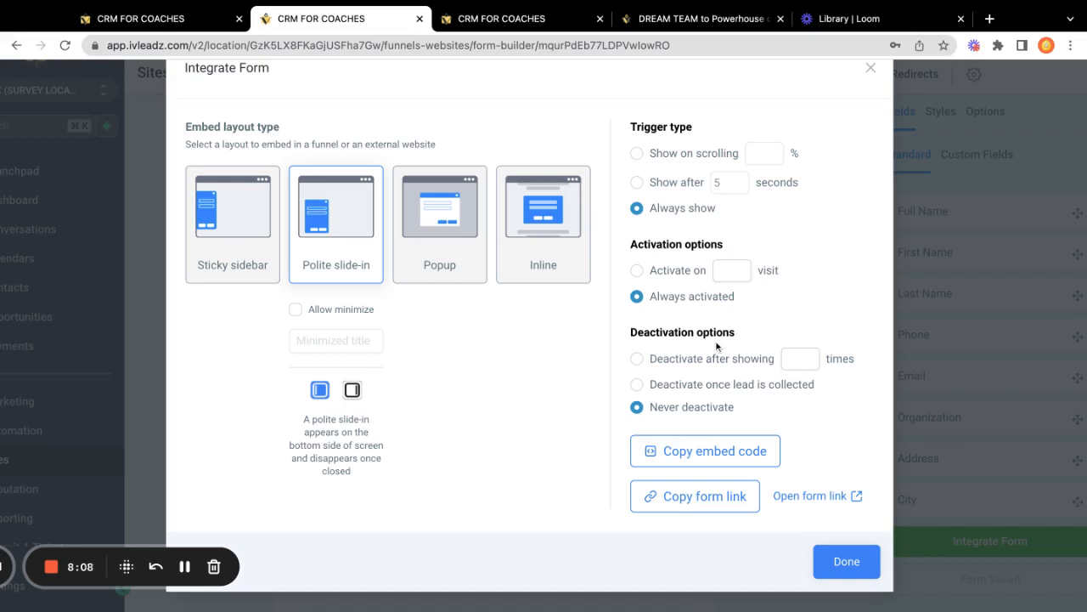
click(296, 309)
- Copy the sticky sidebar's minimized title "Gert your Dream Assistant" into the polite slide-in's minimized title
click(338, 340)
click(210, 247)
click(222, 335)
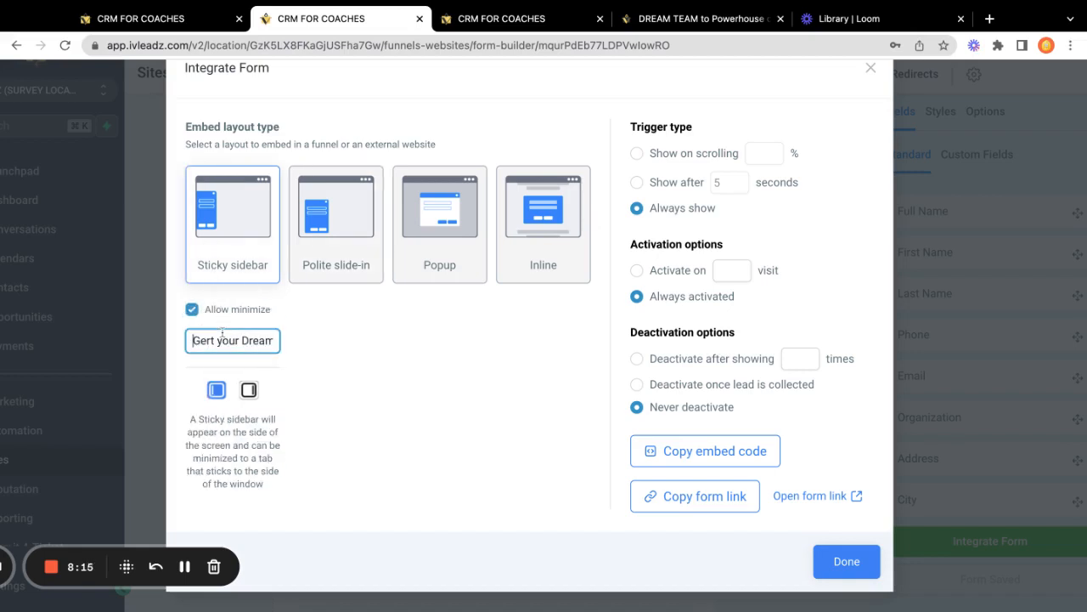
key(ctrl+a)
click(307, 280)
click(329, 341)
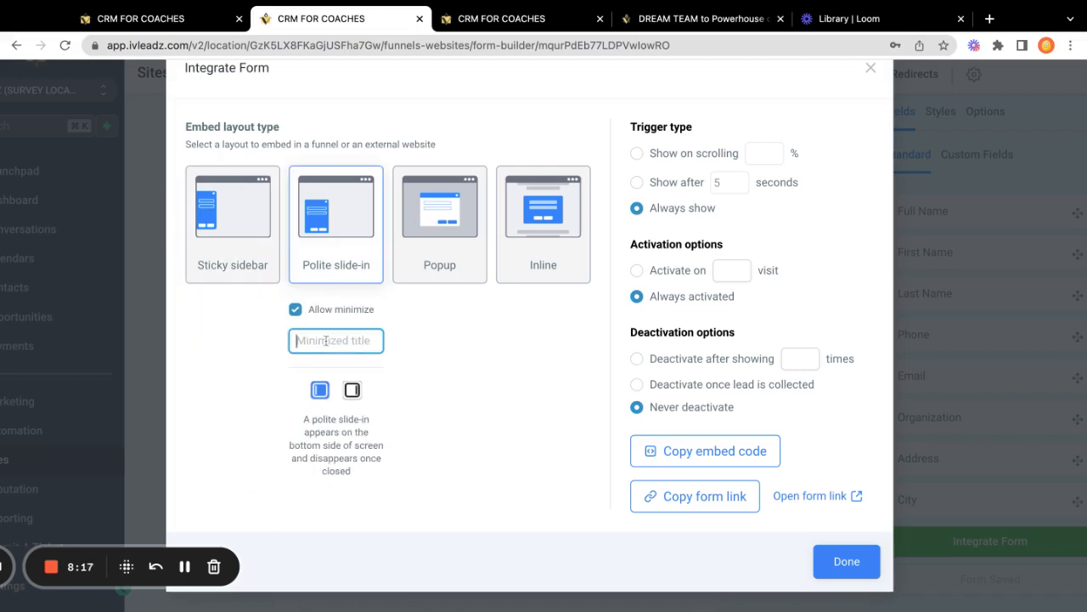
key(ctrl+v)
- Place the polite slide-in on the right side, triggered to show after 5 seconds, and copy its embed code
click(353, 389)
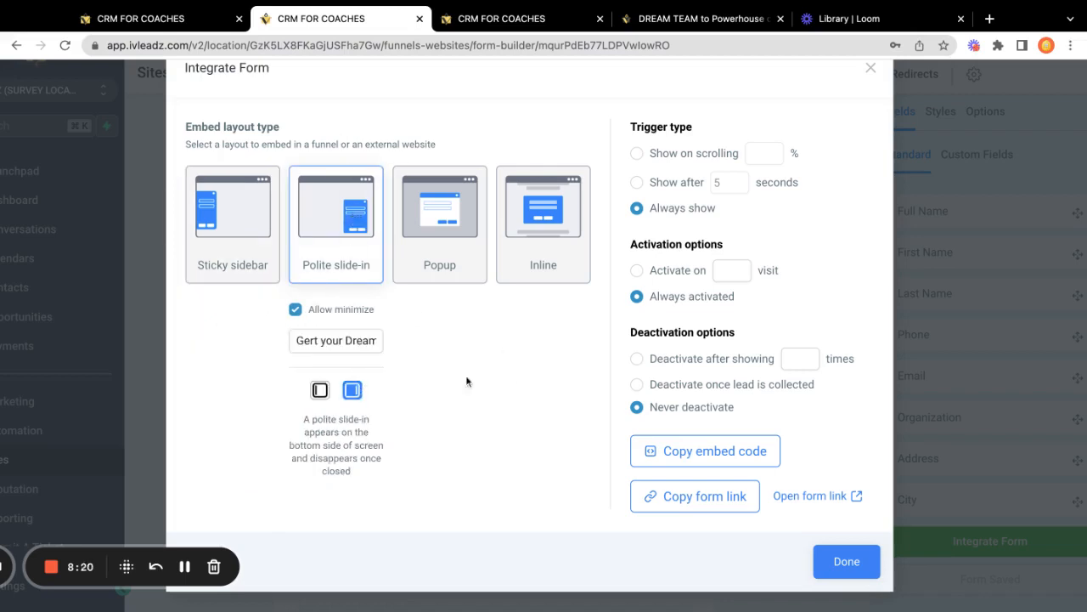
click(638, 184)
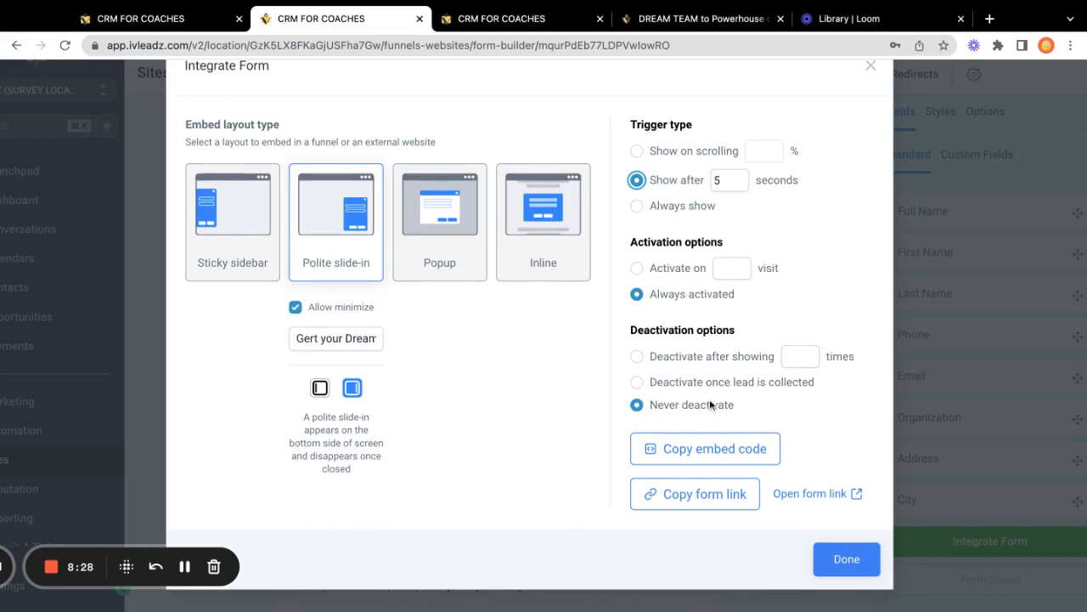
click(762, 455)
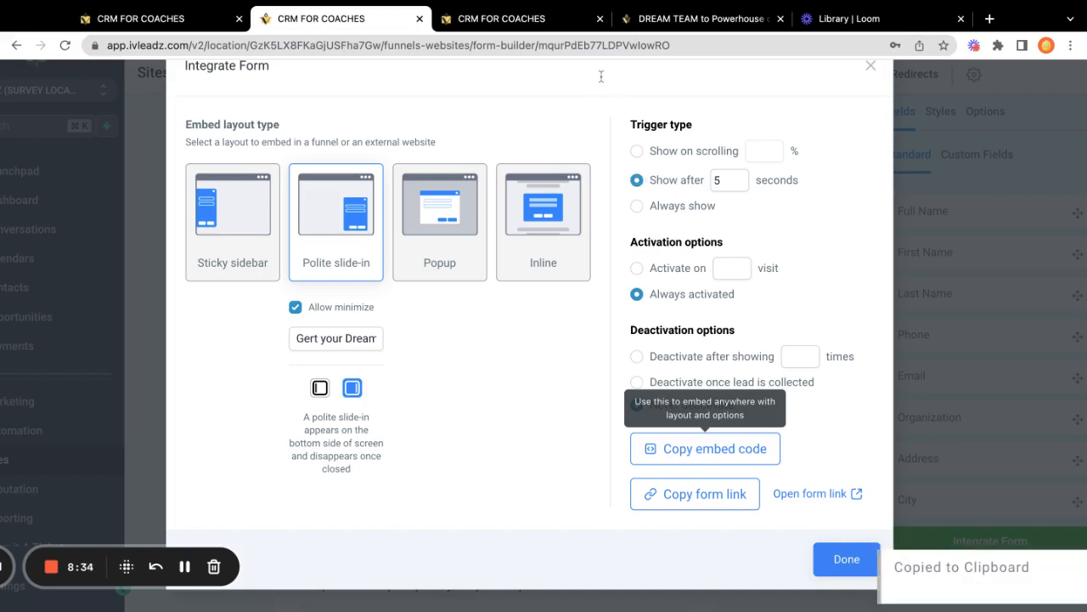
- Replace the code in the blog page's custom code element with the polite slide-in embed code and save the page
click(501, 18)
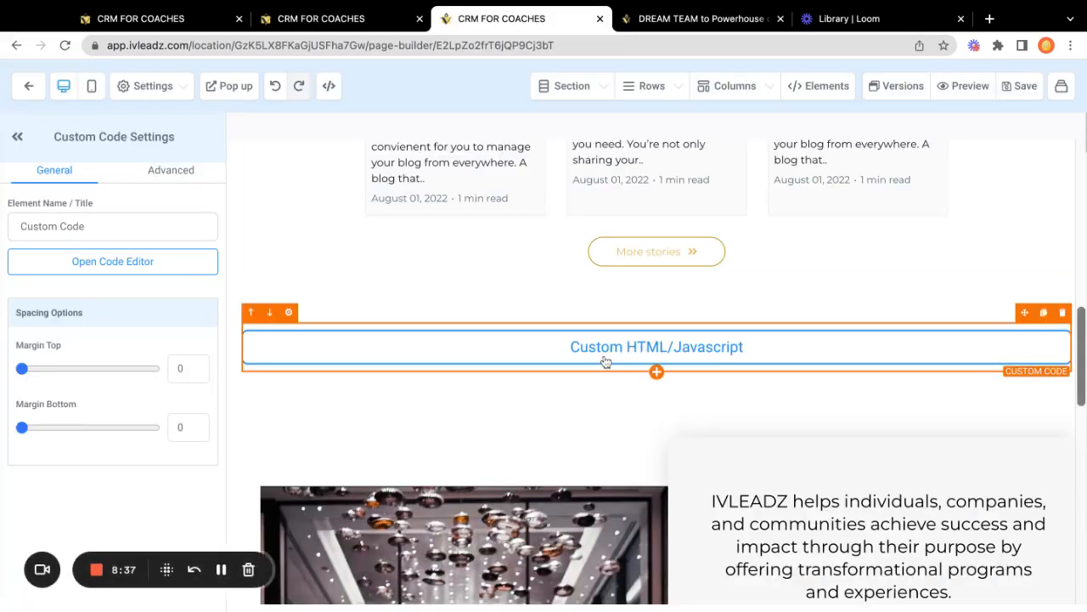
click(114, 261)
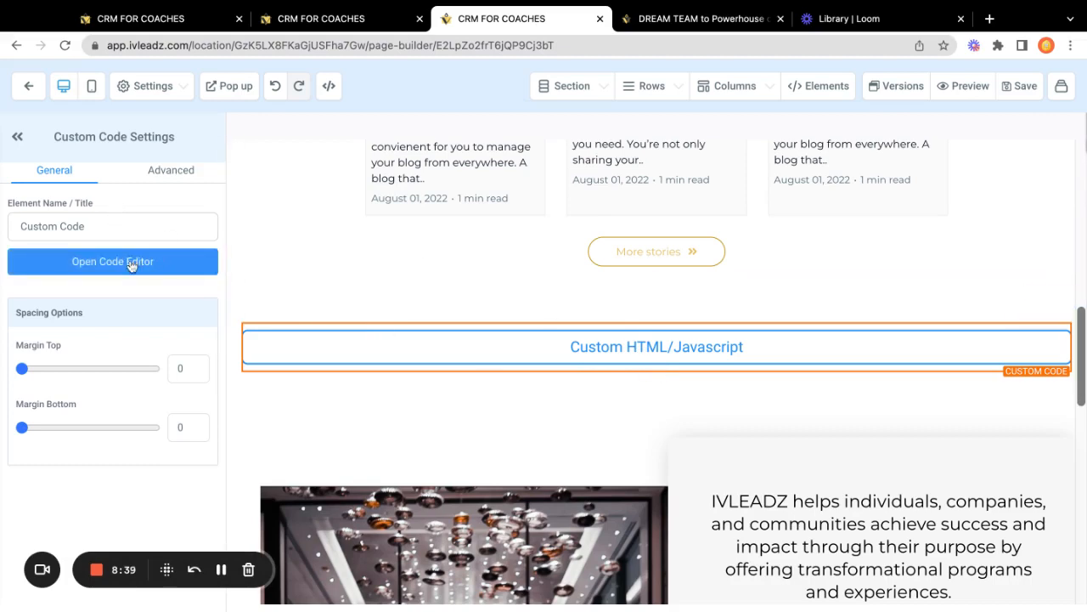
click(131, 263)
click(635, 329)
key(ctrl+a)
key(BackSpace)
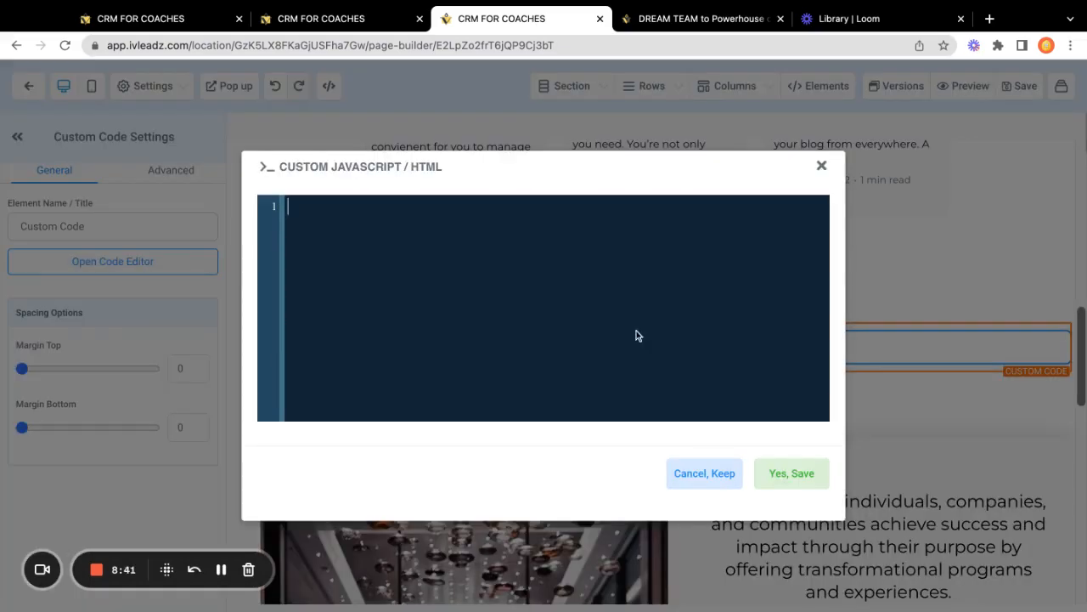
key(ctrl+v)
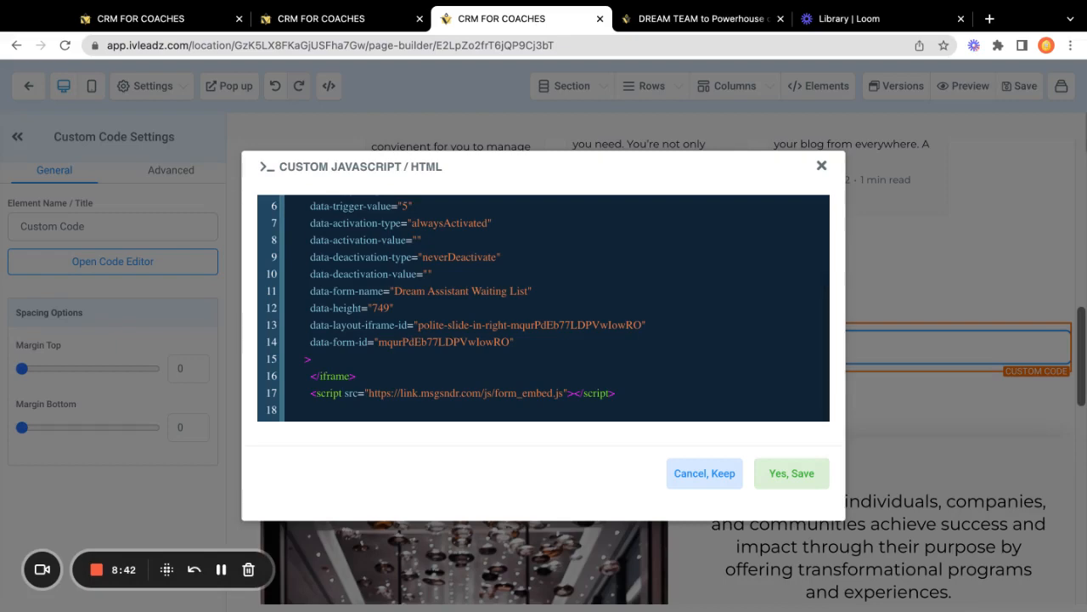
click(803, 495)
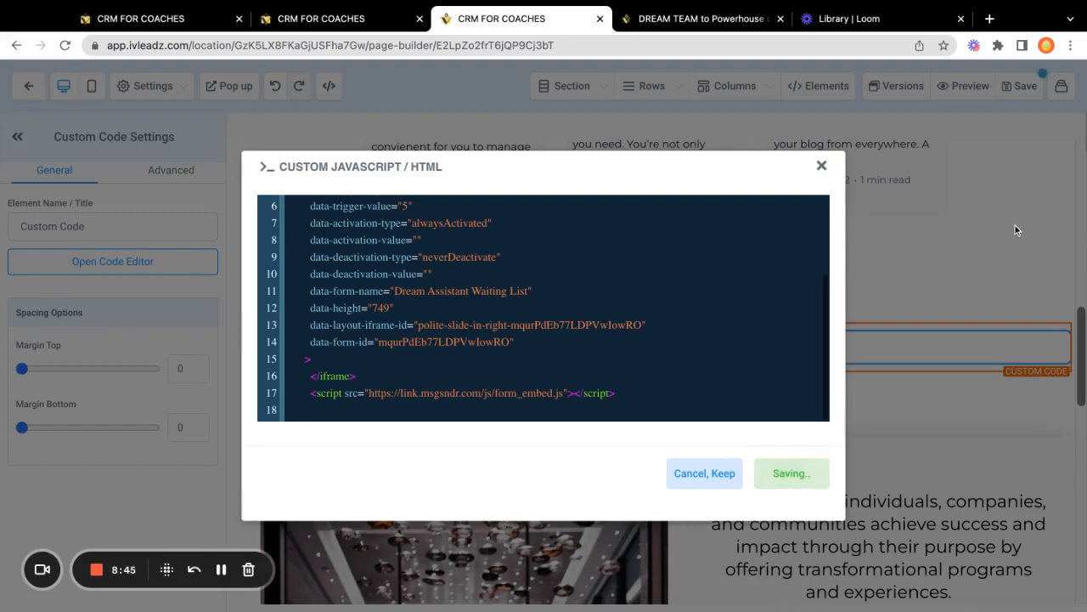
click(1013, 90)
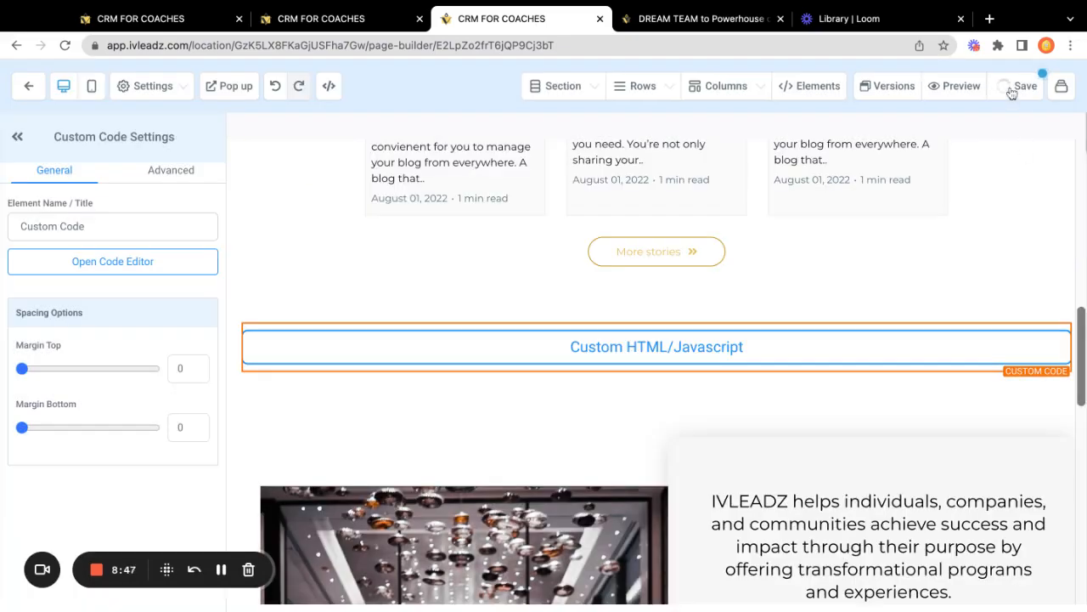
- Preview the updated blog page and scroll through it to check how the polite slide-in form appears
click(963, 91)
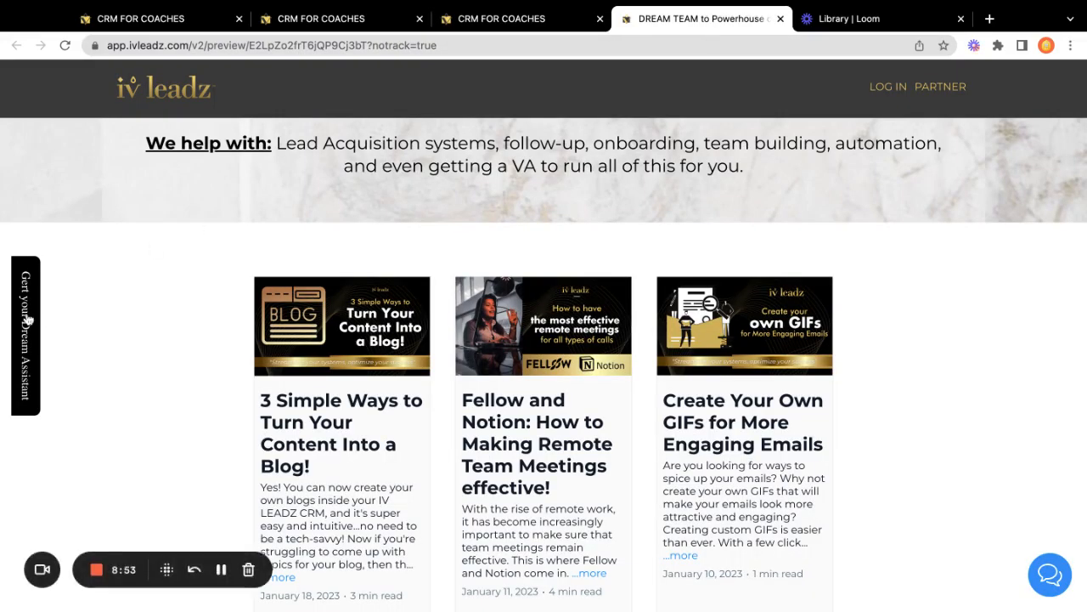
click(503, 43)
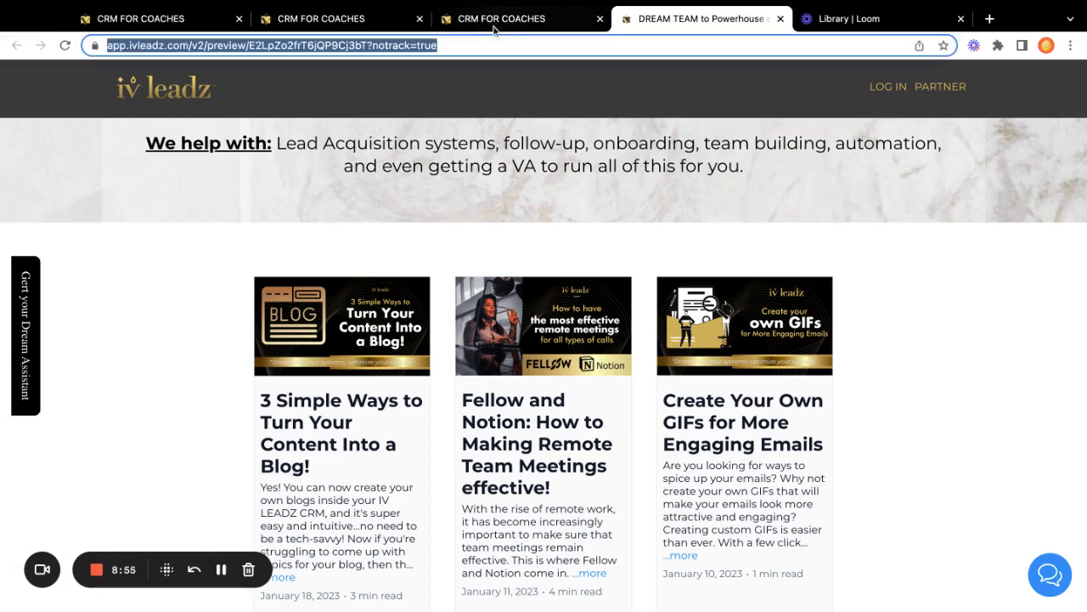
click(493, 28)
click(957, 86)
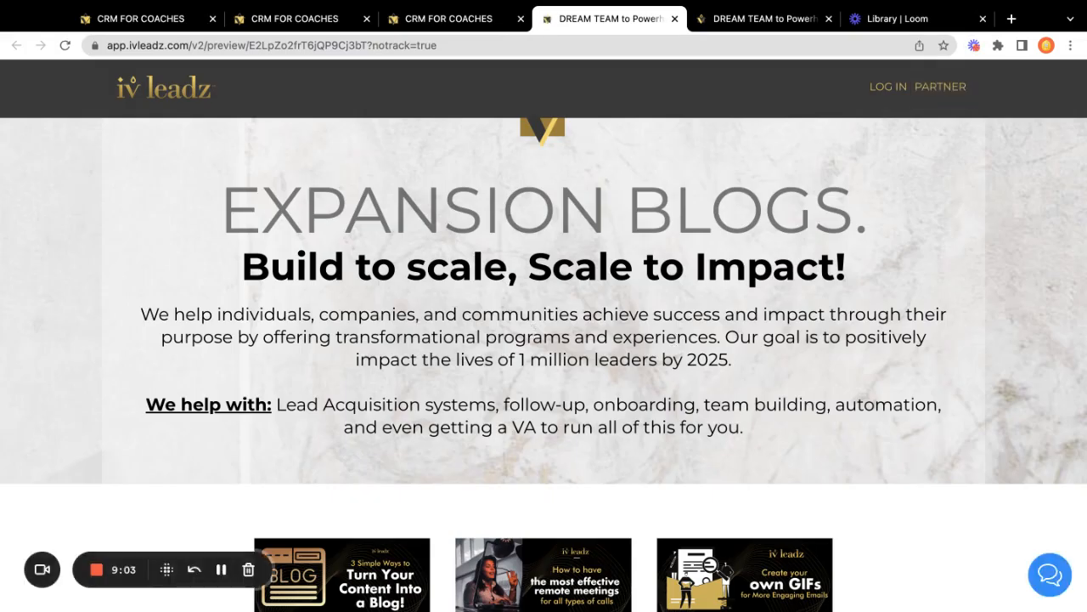
scroll(891, 387, down, 5)
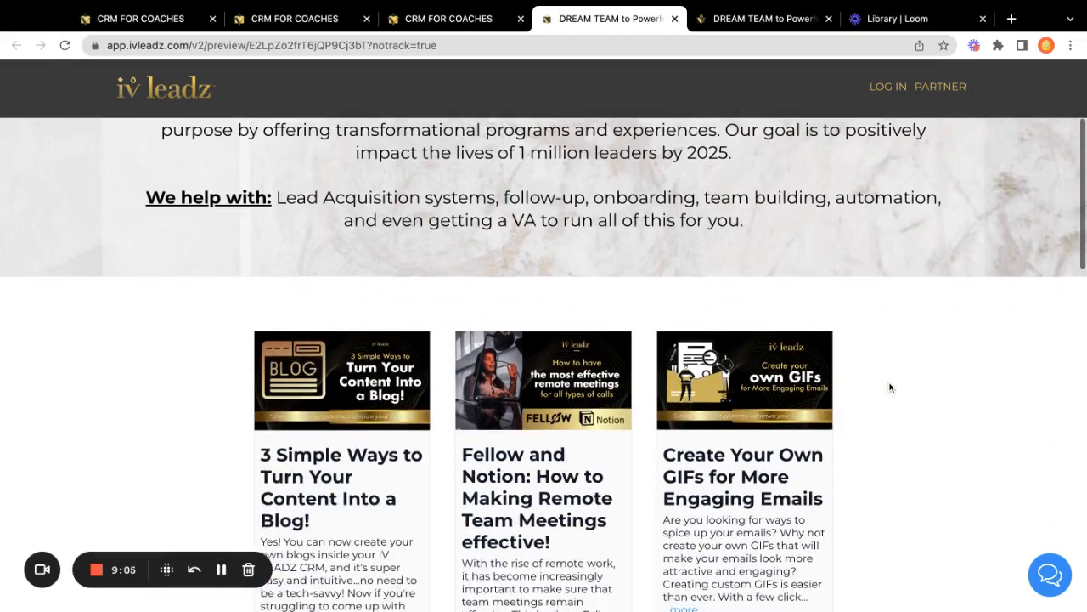
scroll(890, 387, down, 15)
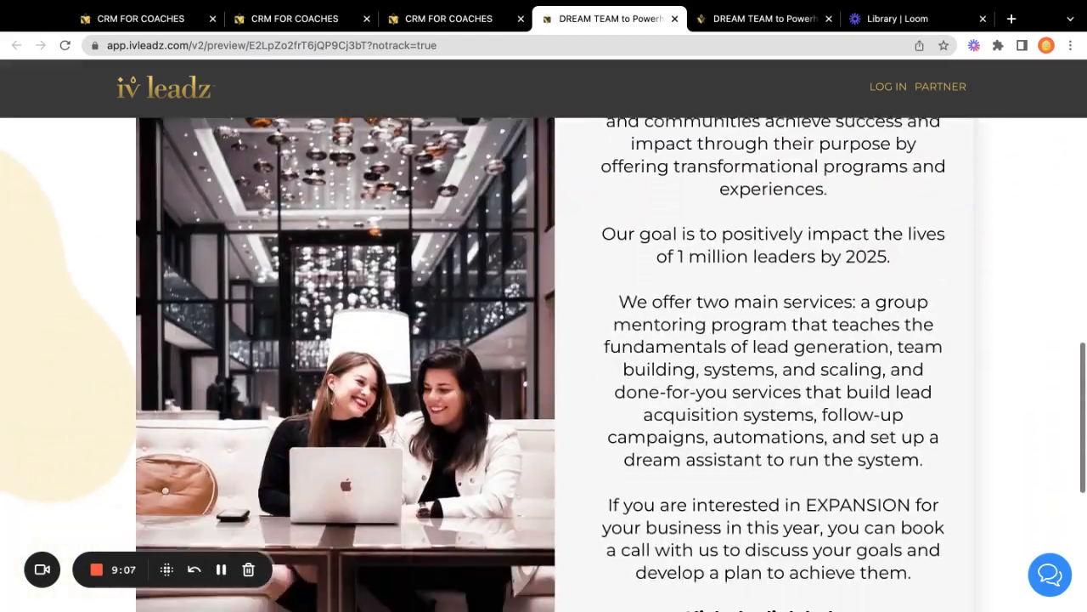
scroll(883, 391, down, 2)
scroll(884, 391, up, 2)
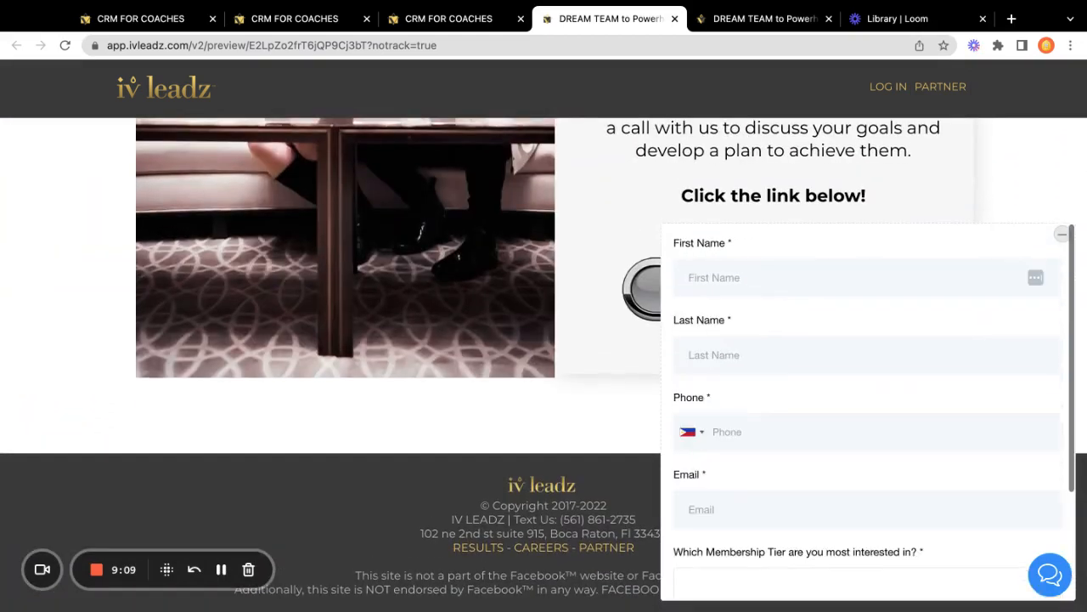
- Check how the slide-in form minimizes, reopens from its tab and follows scrolling, leaving it minimized
click(1062, 238)
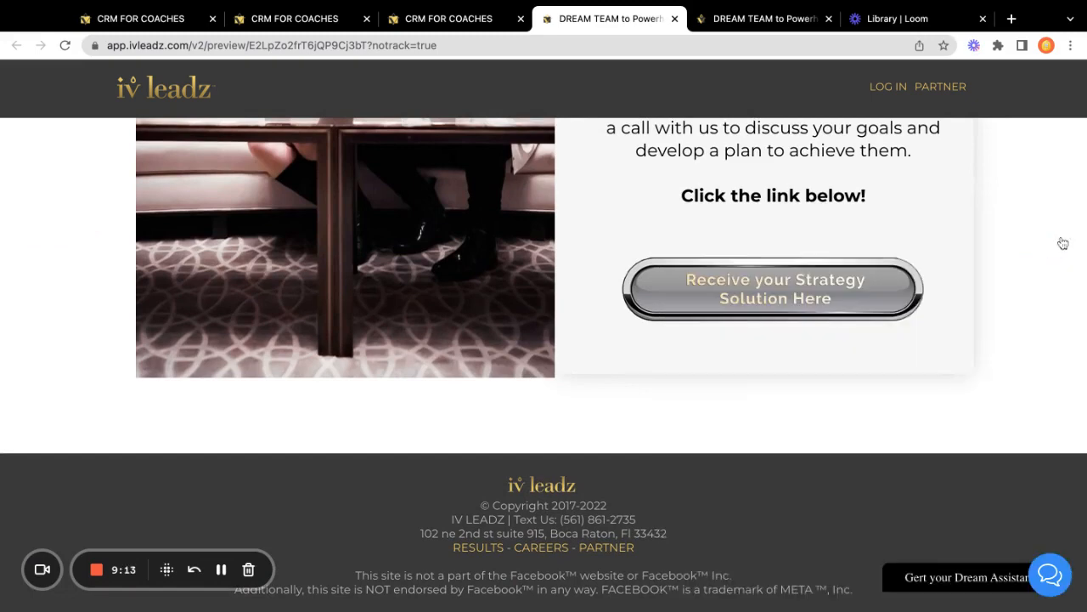
click(934, 578)
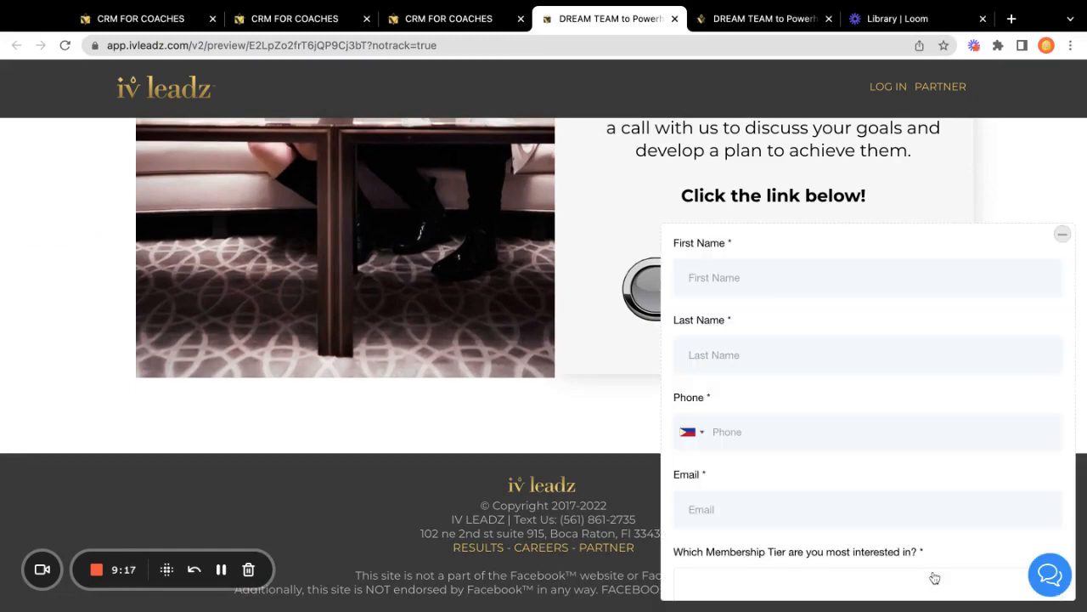
scroll(483, 387, up, 10)
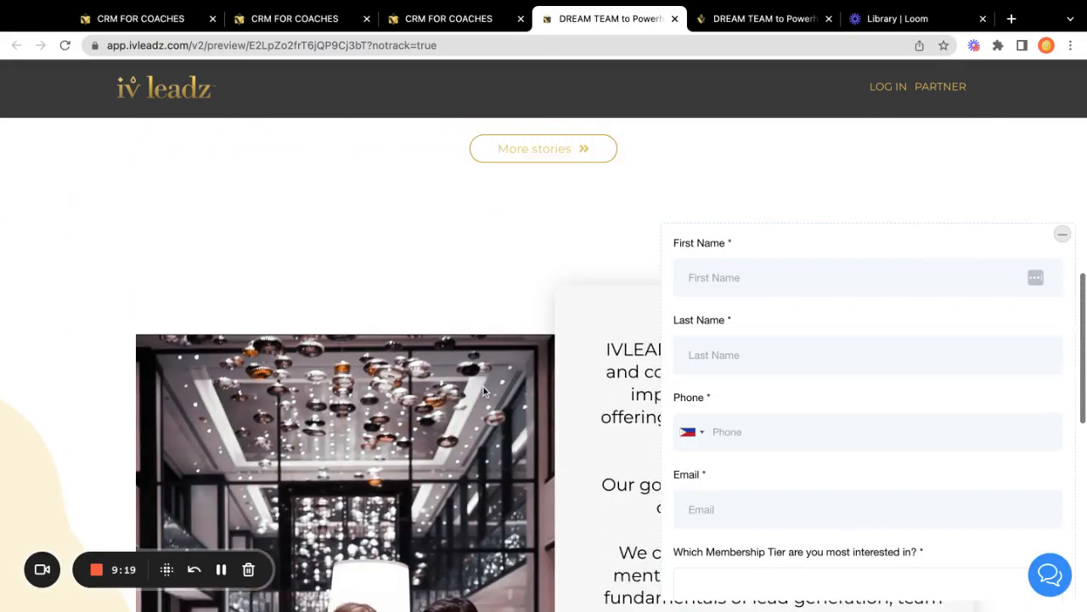
click(1061, 236)
- Set the form's embed layout to Popup, shown after 5 seconds, and copy its embed code
click(345, 20)
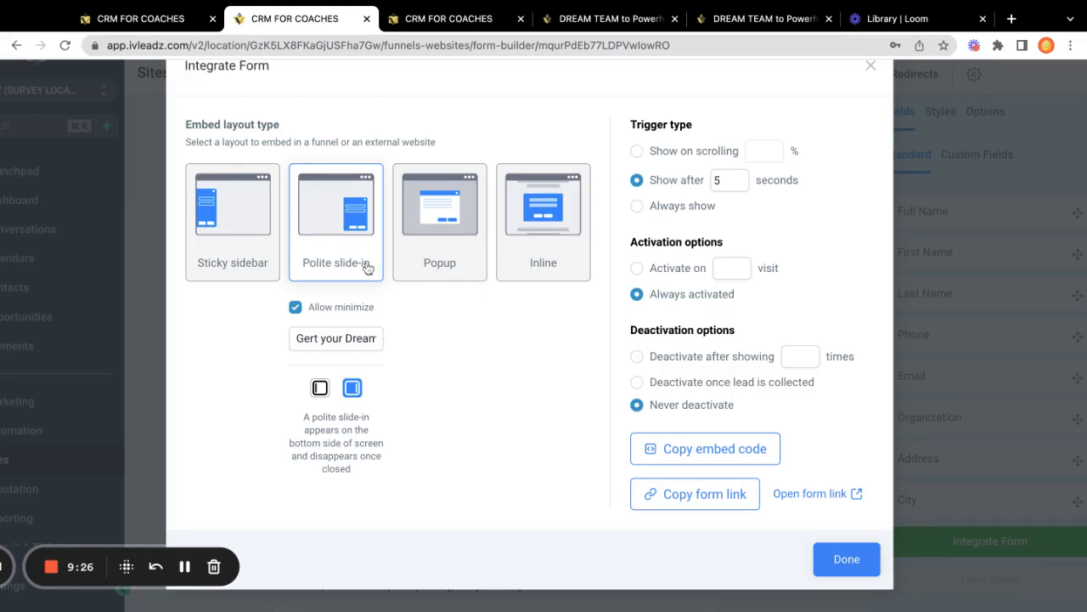
click(425, 258)
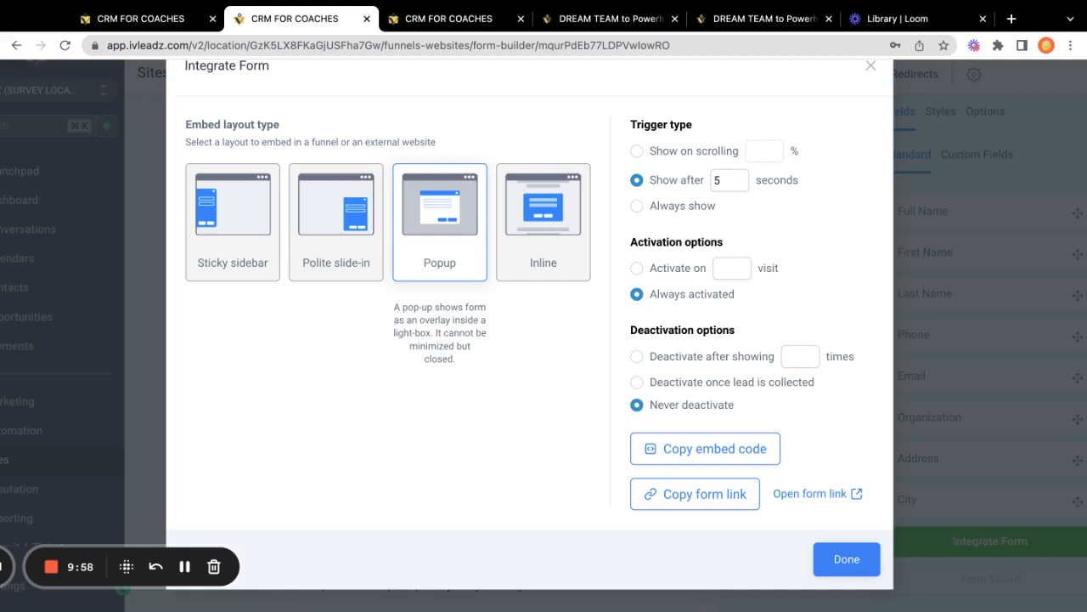
double_click(720, 182)
text(5)
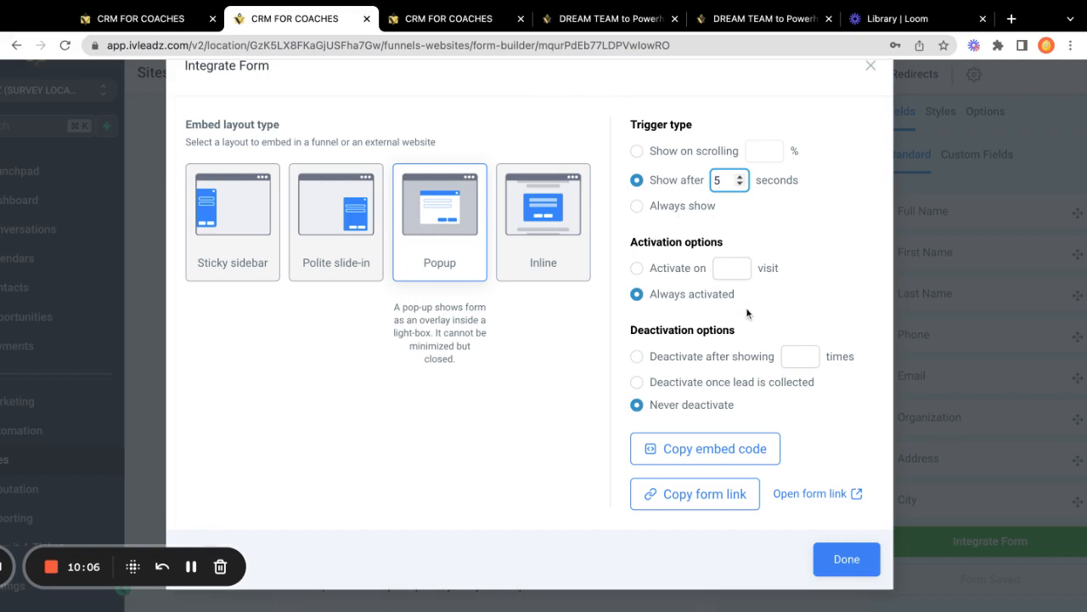
click(722, 450)
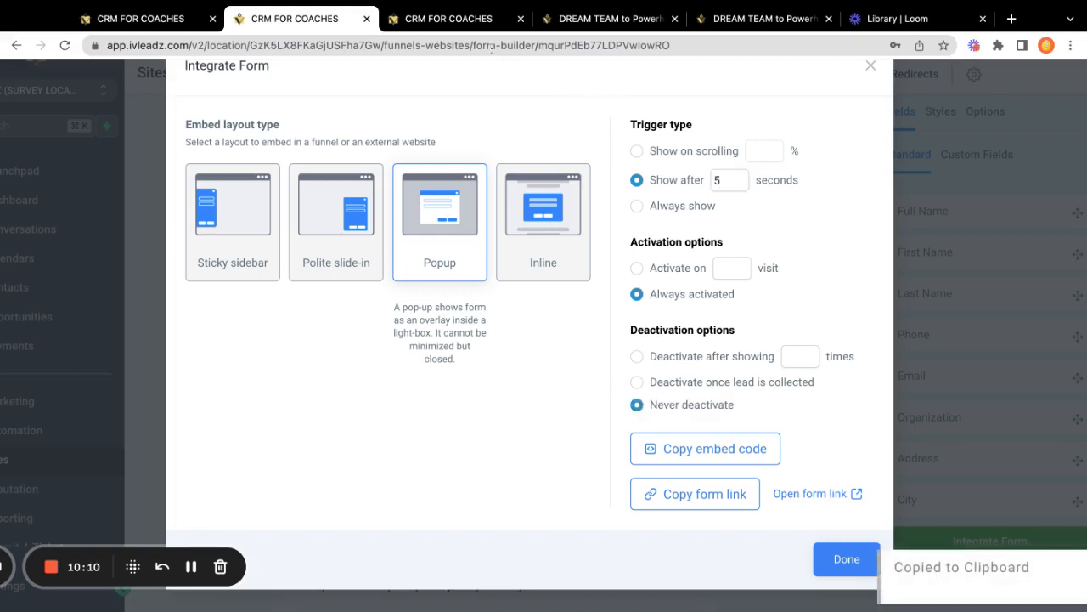
- Replace the slide-in code in the custom code element with the copied popup embed code and save the page
click(463, 20)
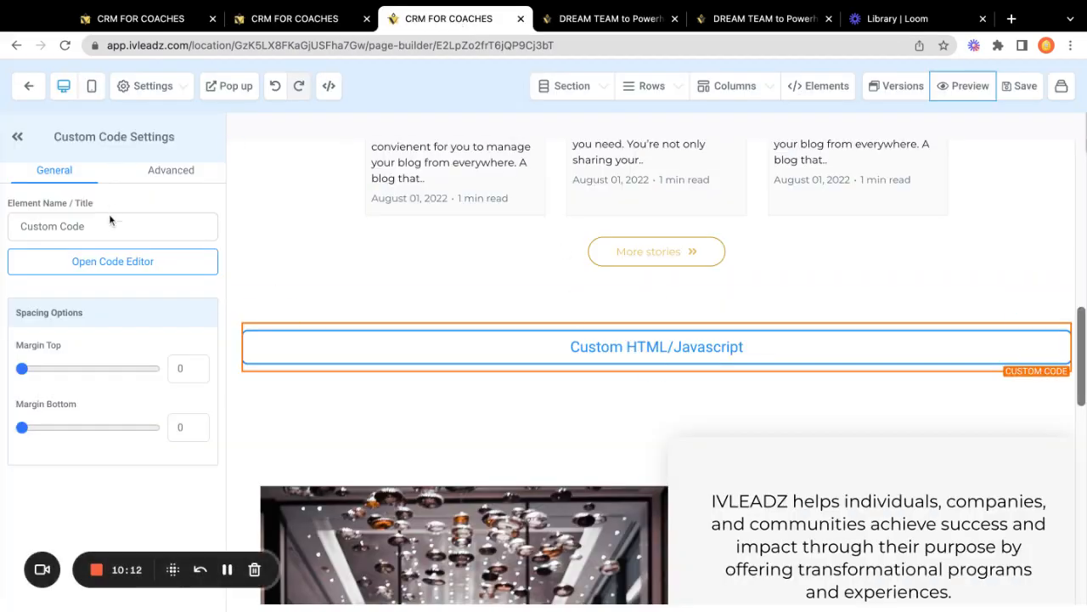
click(112, 261)
key(super+a)
key(BackSpace)
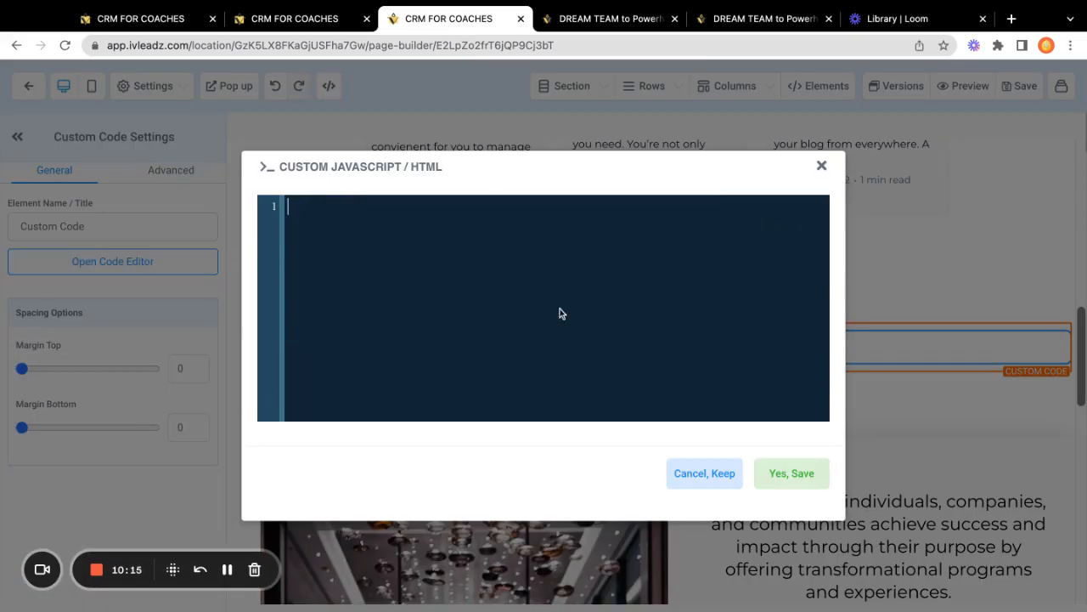
key(super+v)
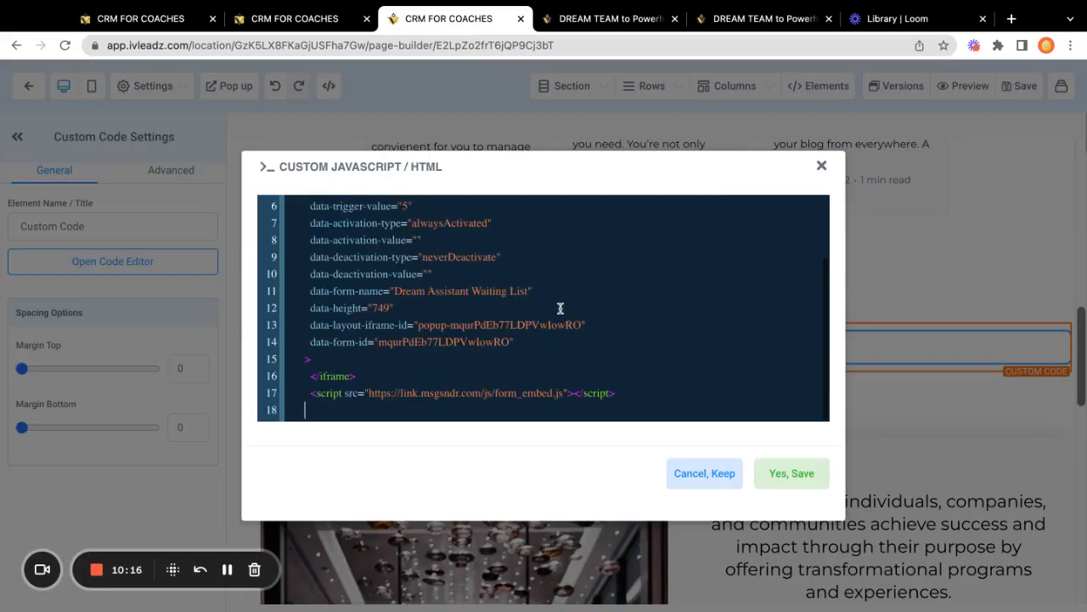
click(805, 472)
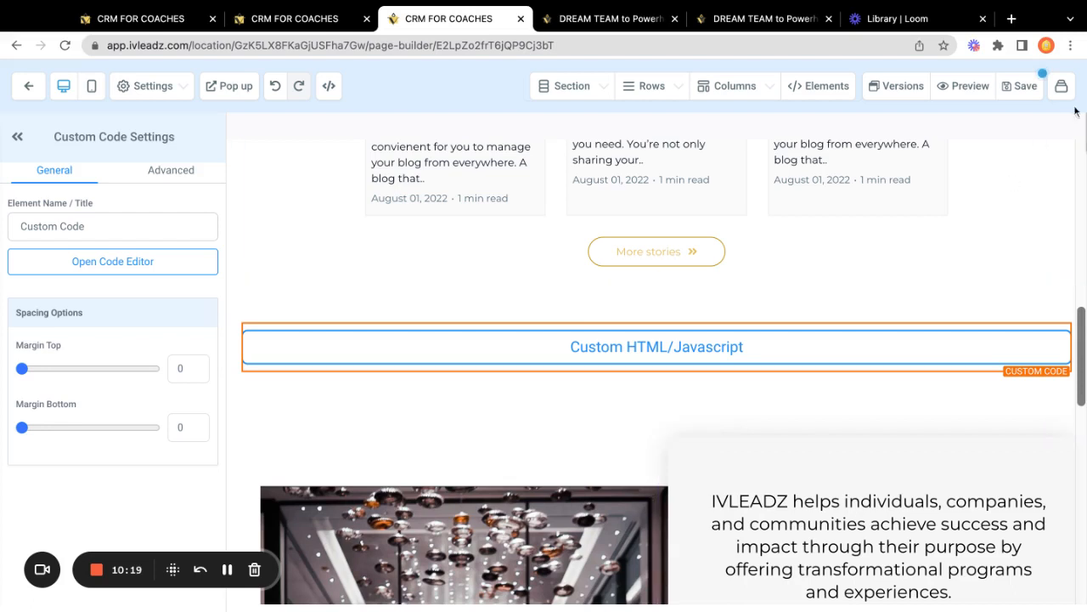
click(1020, 95)
- Check the form's minimized tab in the already open blog page preview and return to the page builder
click(605, 21)
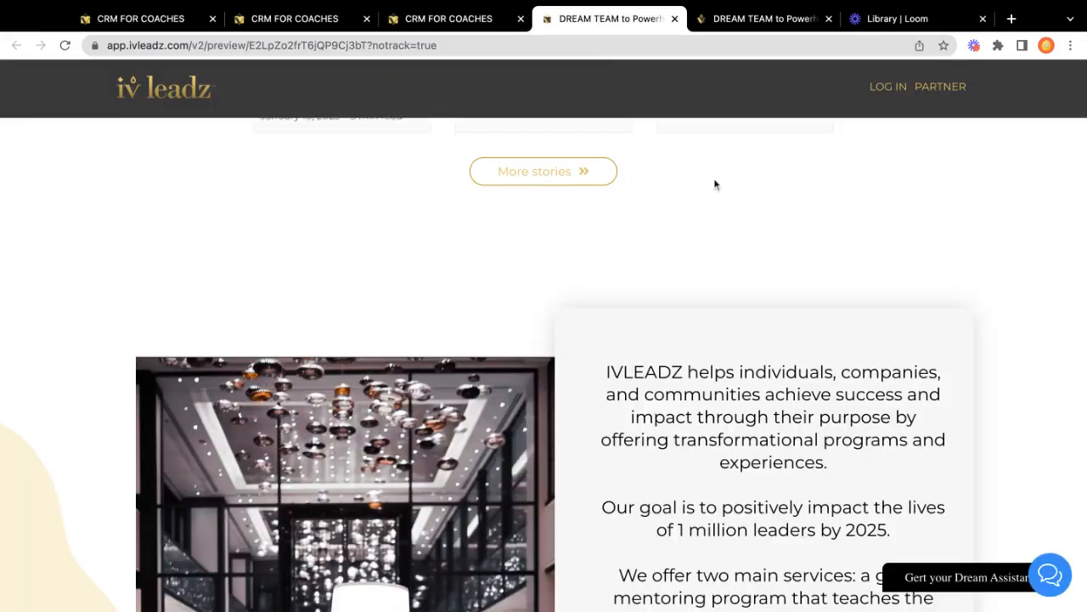
click(955, 579)
click(1062, 234)
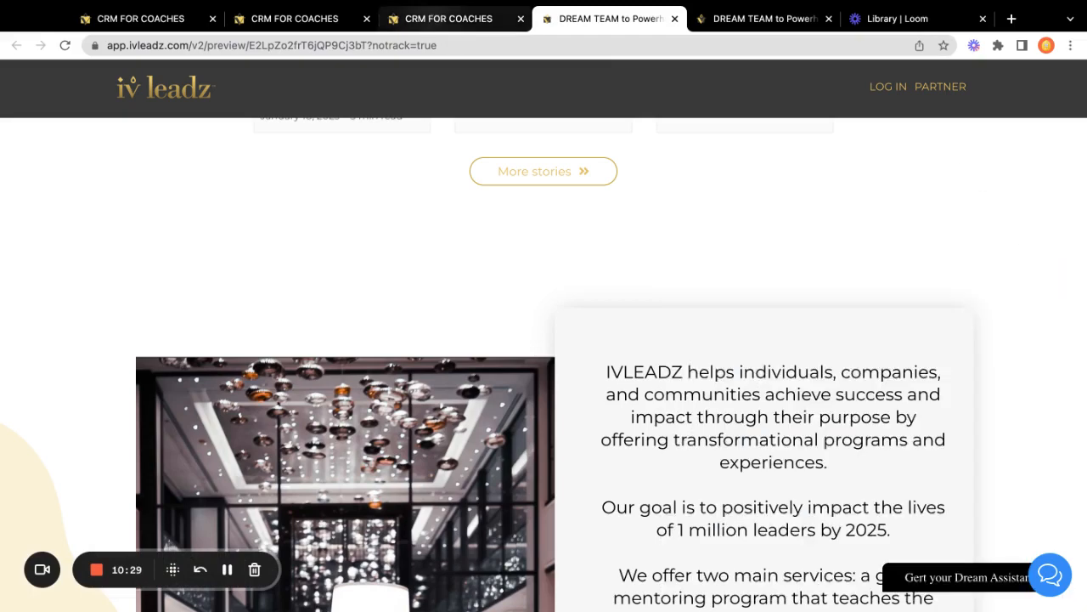
click(449, 18)
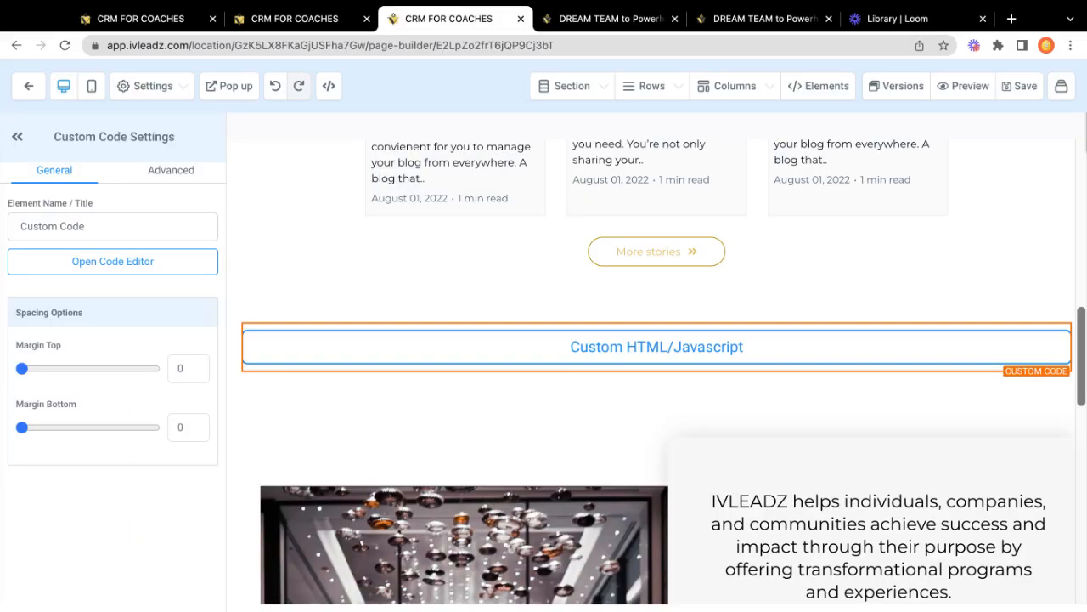
- Preview the saved blog page and check how the popup form shows over the content, including its fields
click(944, 83)
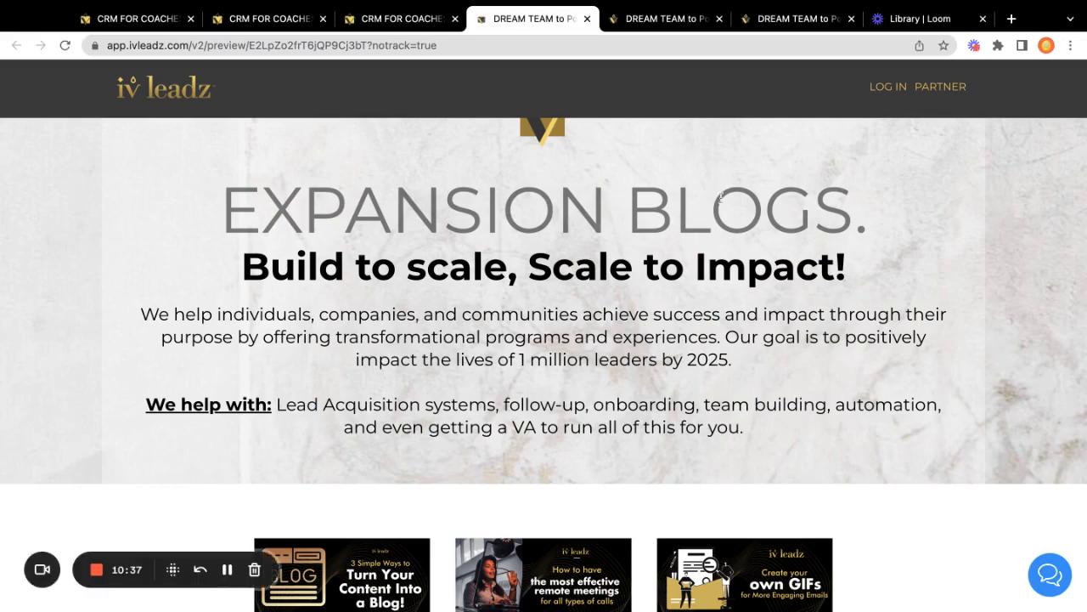
scroll(720, 198, down, 5)
scroll(720, 198, down, 5)
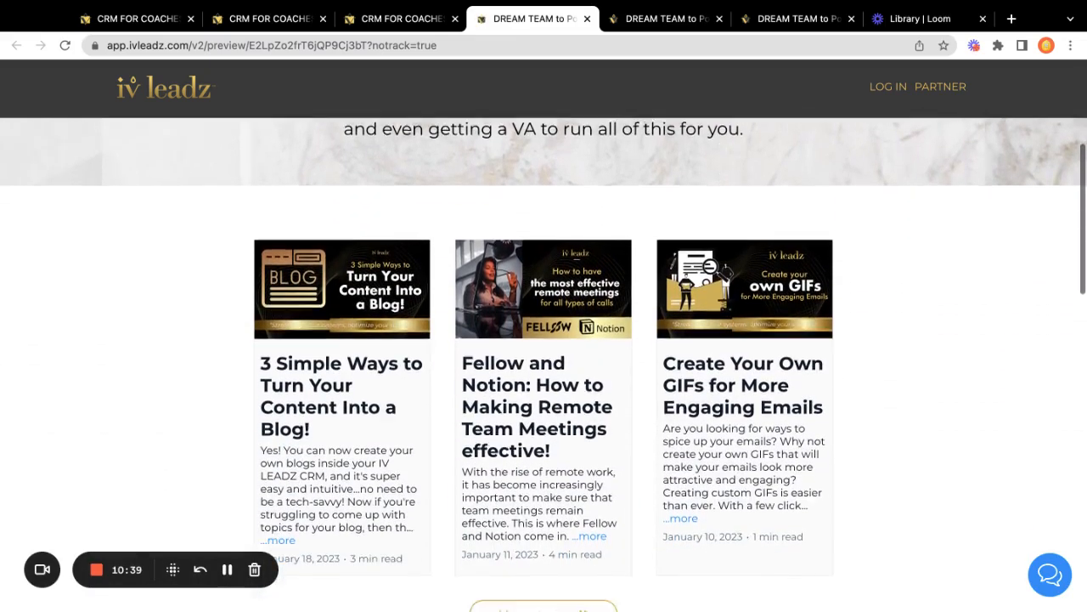
scroll(720, 198, down, 9)
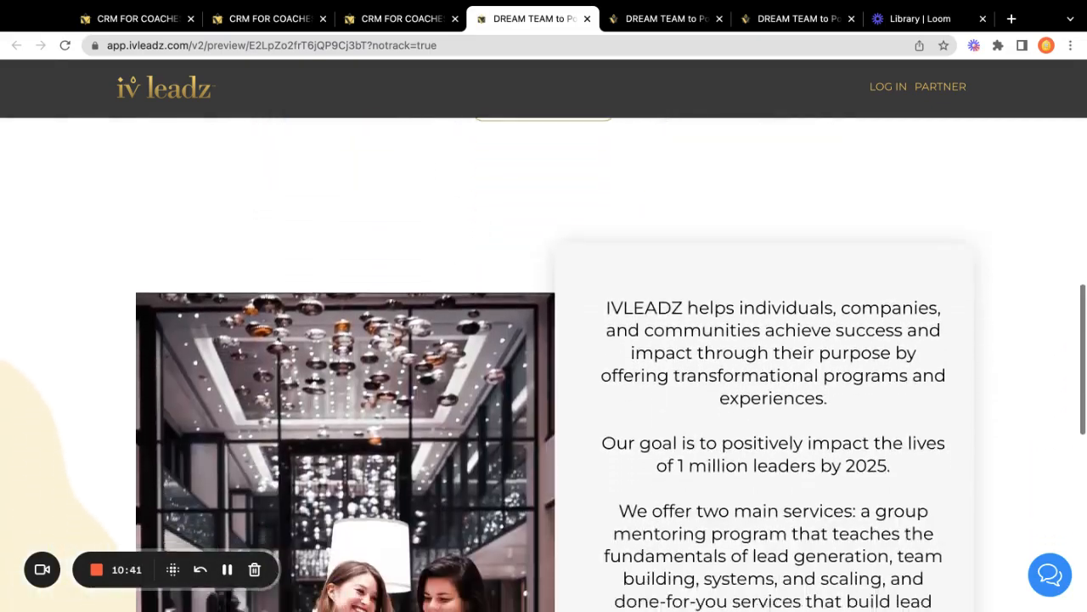
scroll(704, 207, down, 1)
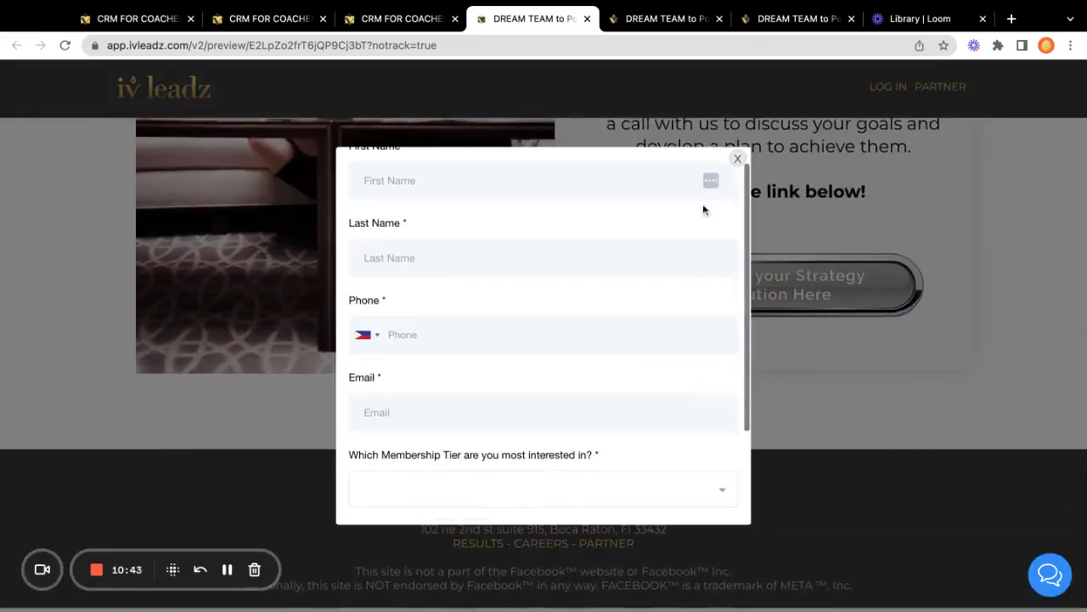
scroll(670, 221, up, 1)
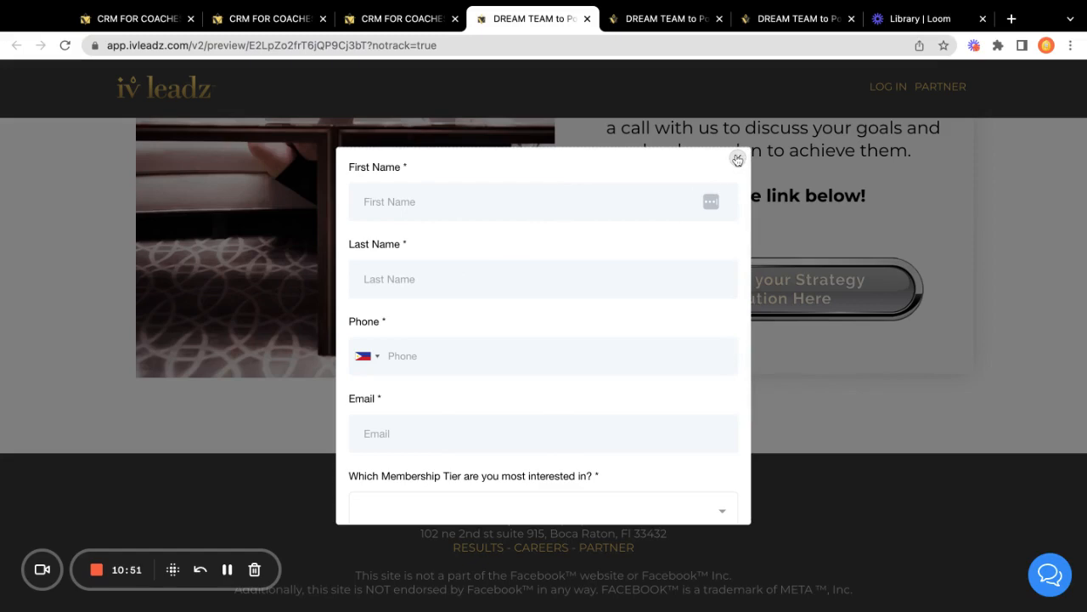
- Close the popup form in the preview and look through the whole page to check whether it reappears
click(389, 17)
click(534, 18)
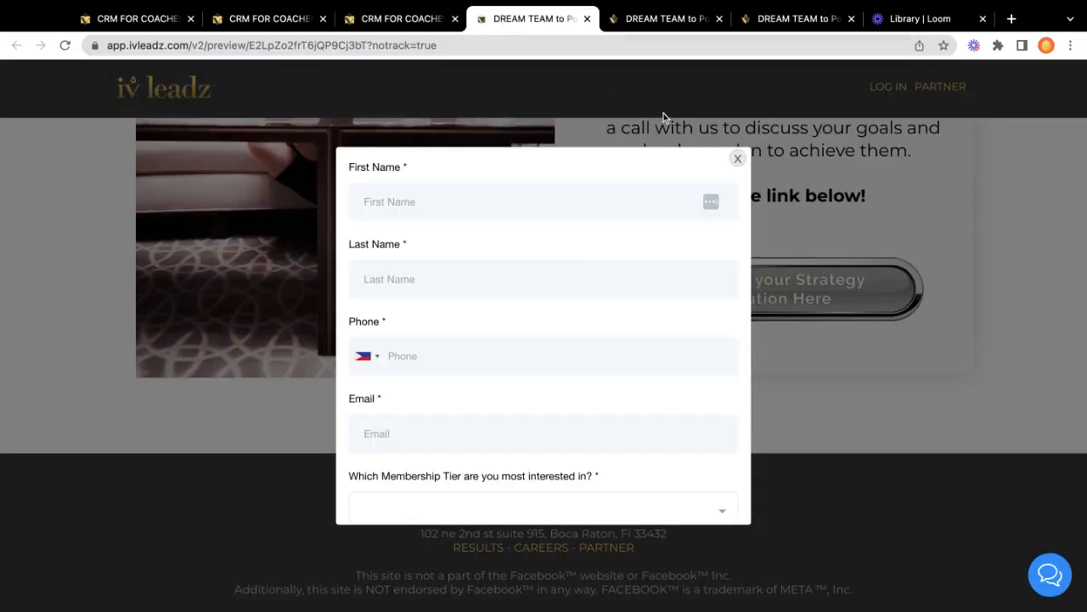
click(739, 162)
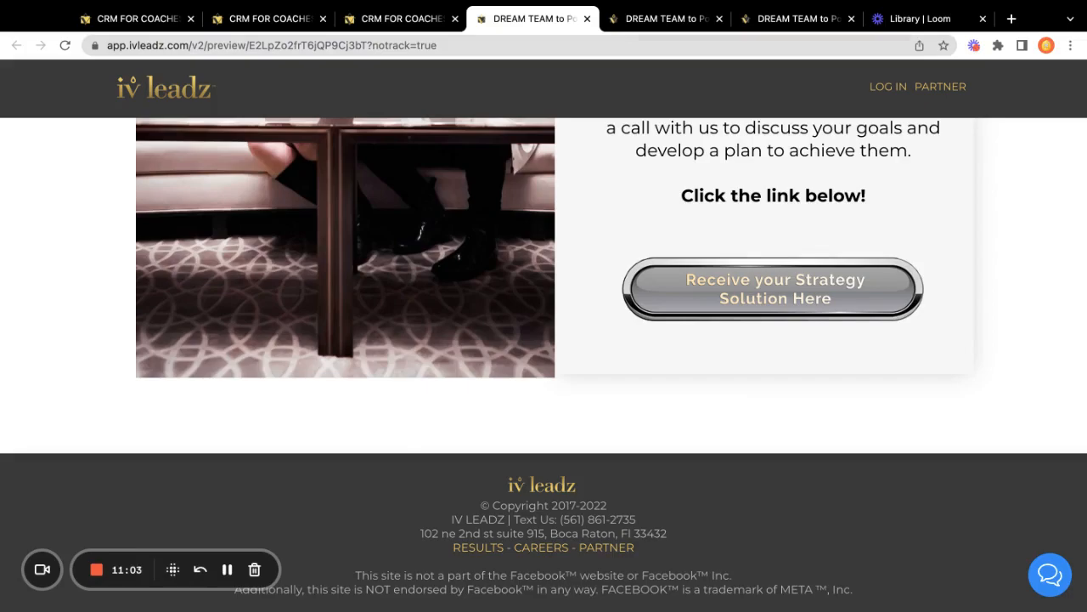
scroll(544, 357, up, 15)
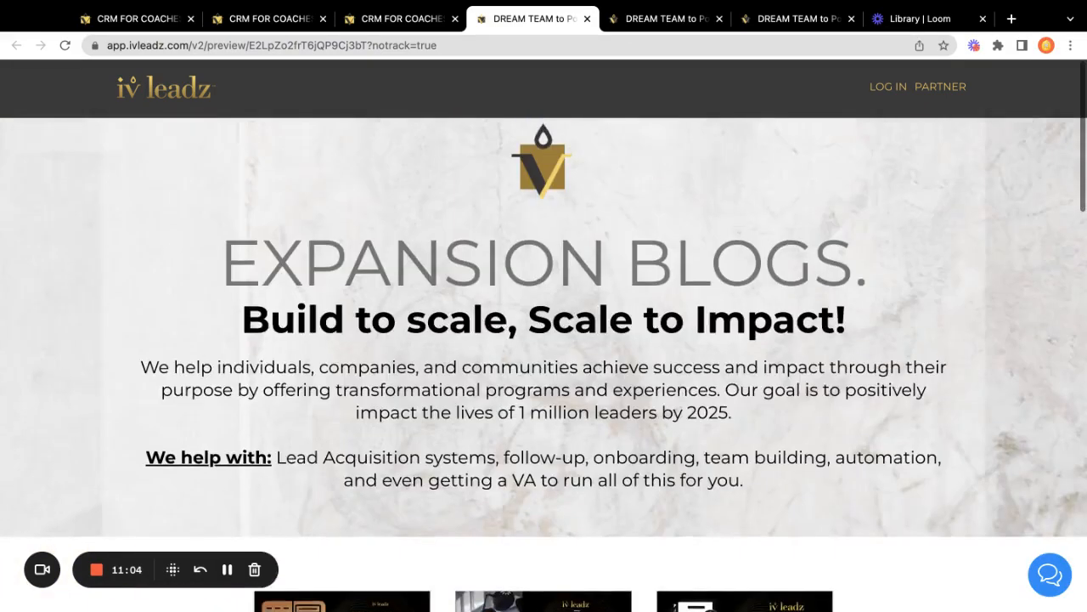
scroll(544, 357, down, 15)
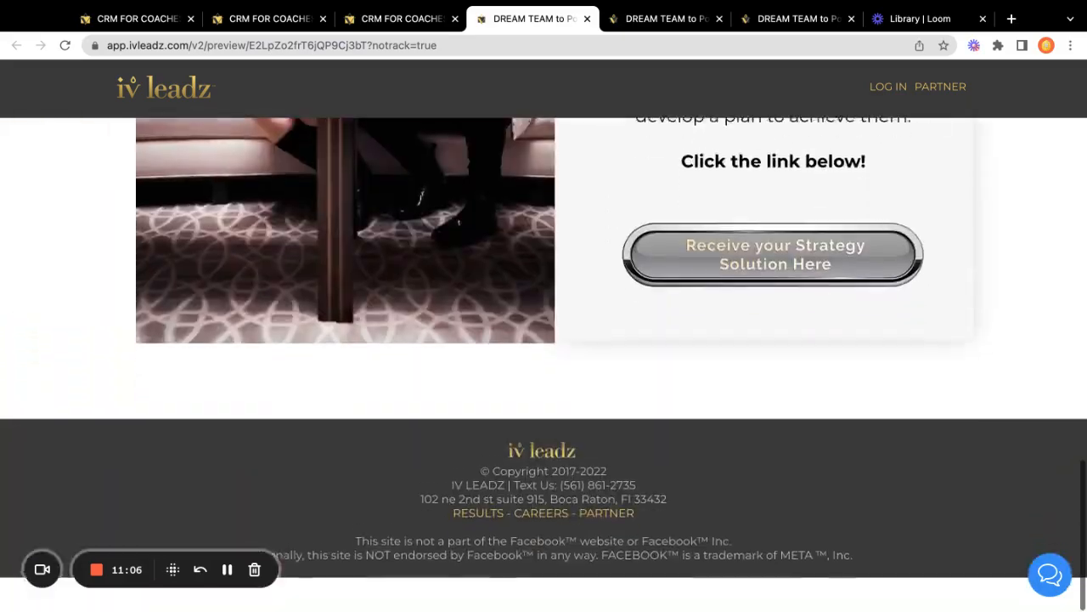
scroll(543, 357, up, 10)
scroll(543, 357, up, 5)
scroll(544, 357, down, 15)
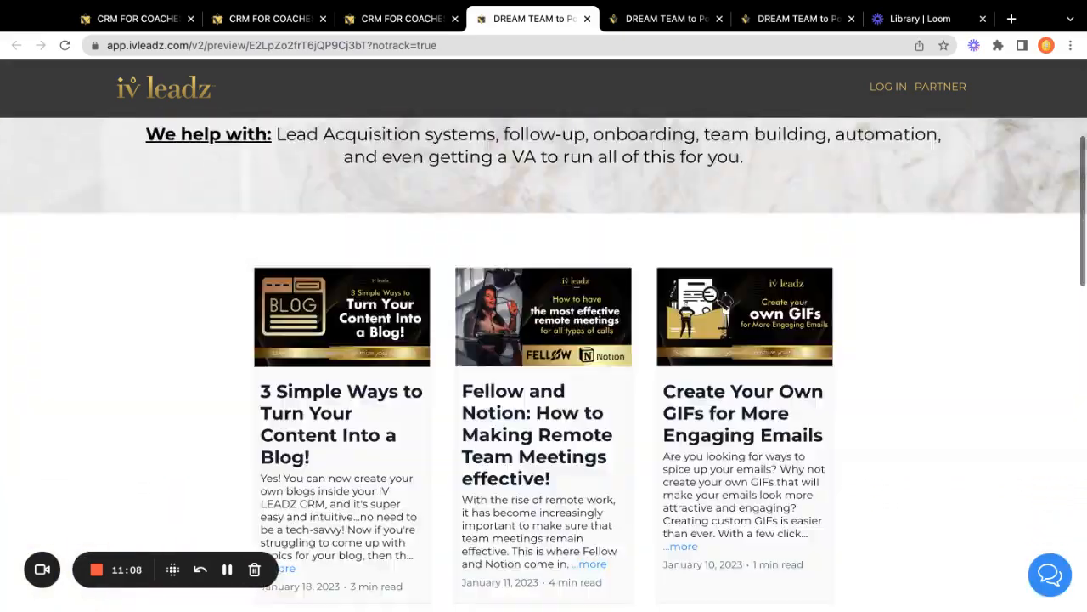
scroll(461, 129, up, 15)
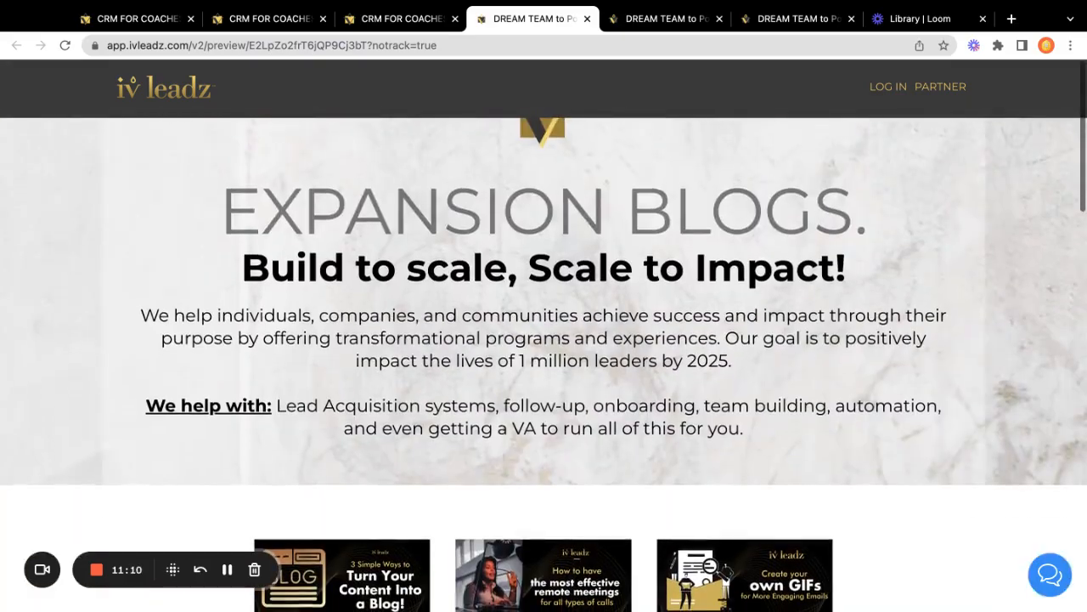
- Return to the form's integration settings and compare the Inline, Popup, Polite slide-in and Sticky sidebar embed layouts
click(382, 23)
click(289, 22)
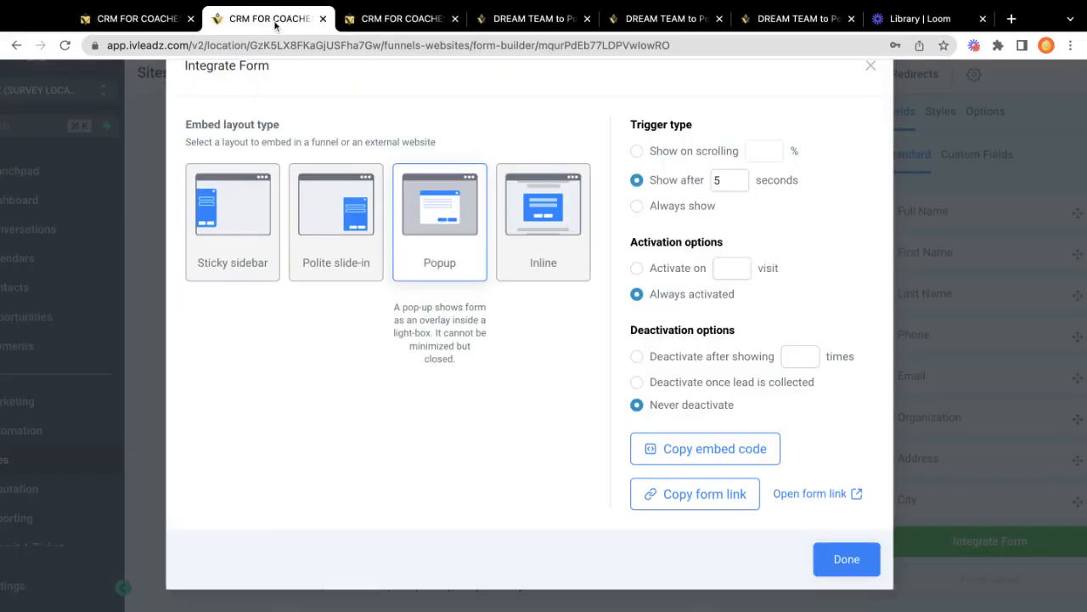
click(553, 254)
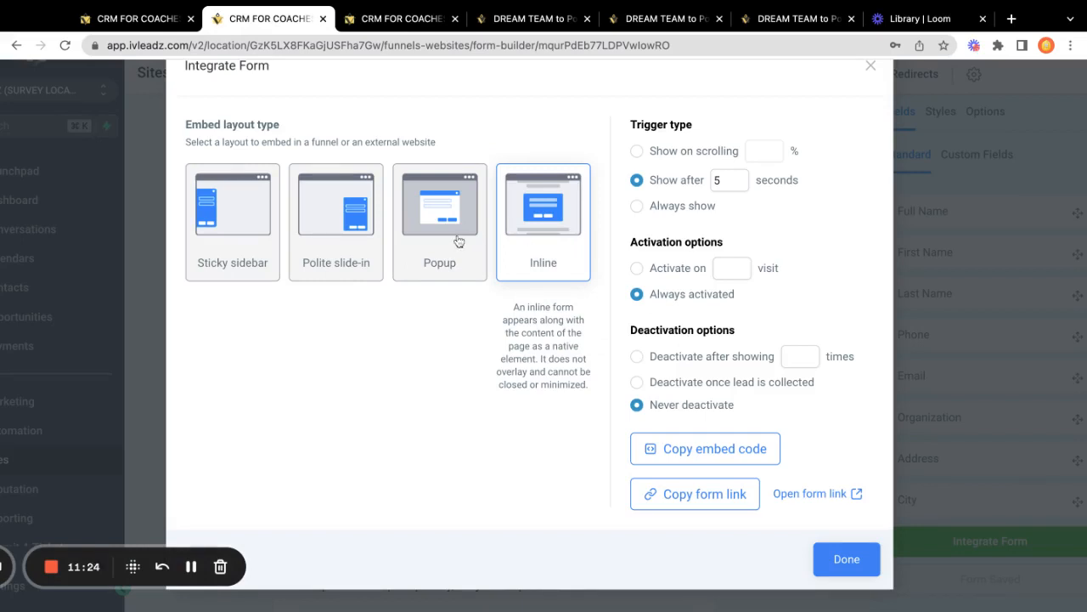
click(419, 243)
click(341, 234)
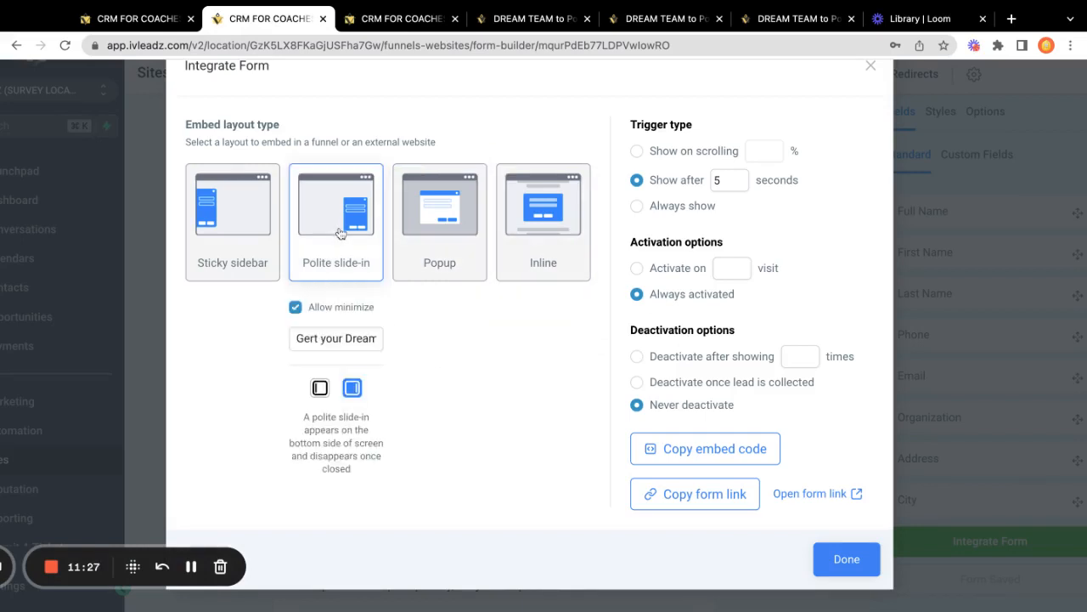
click(252, 234)
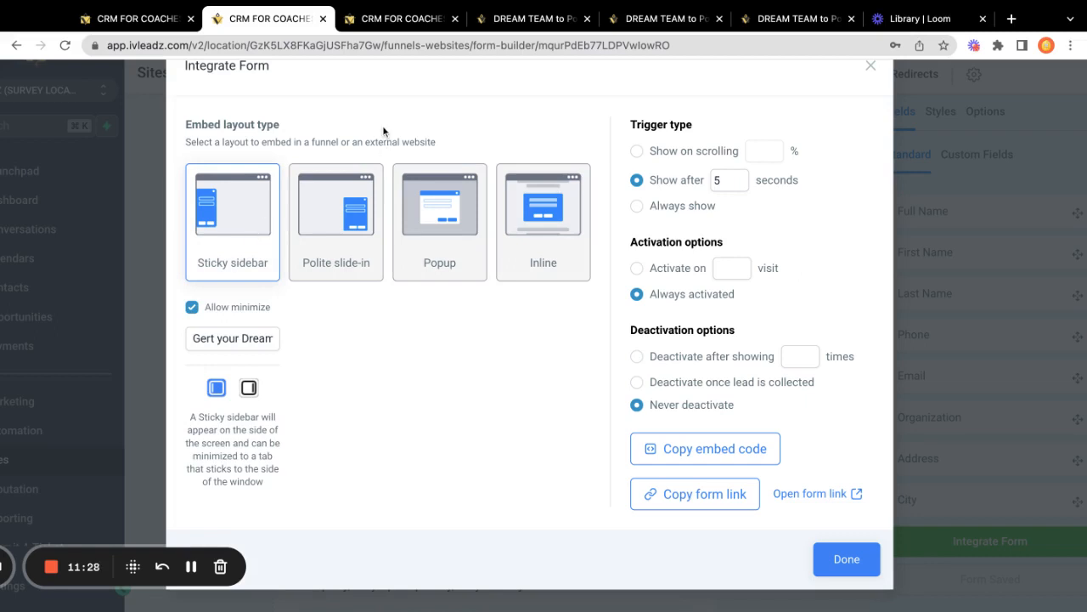